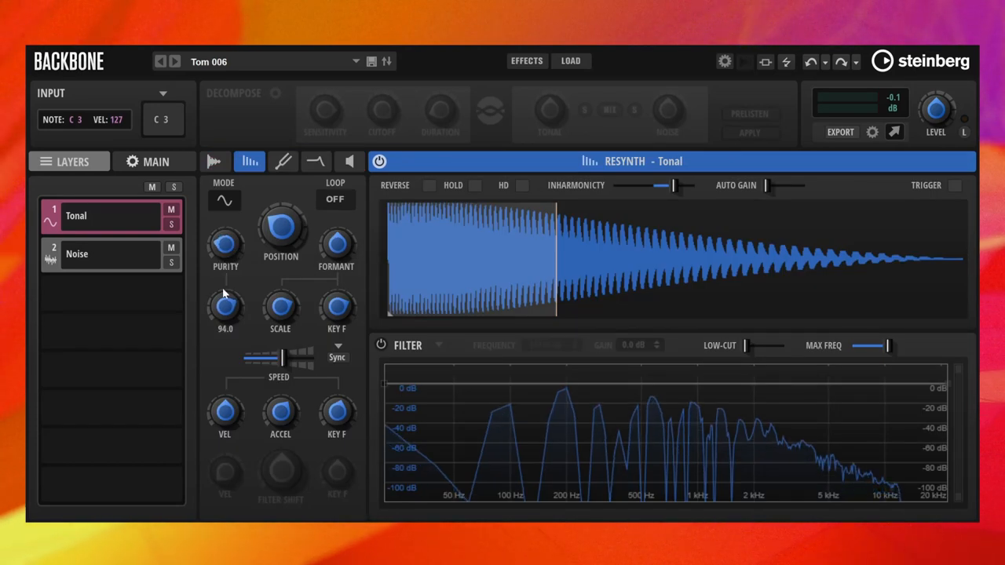
# - Lower the Tonal resynthesis speed, trim inharmonicity slightly and raise the formant
pyautogui.moveTo(282, 357); pyautogui.dragTo(264, 359)
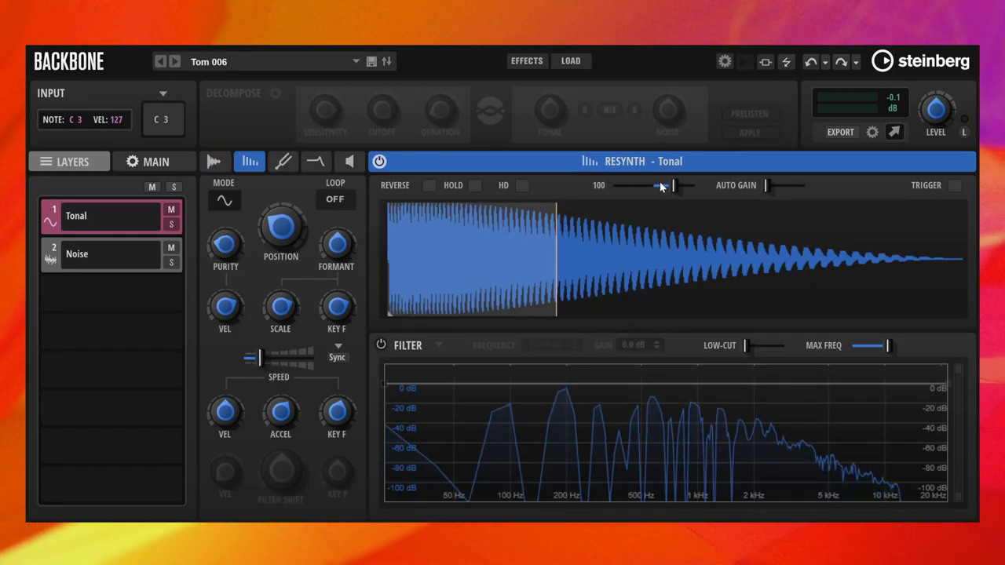
pyautogui.moveTo(672, 185)
pyautogui.mouseDown()
pyautogui.moveTo(660, 184)
pyautogui.moveTo(681, 192)
pyautogui.mouseUp()
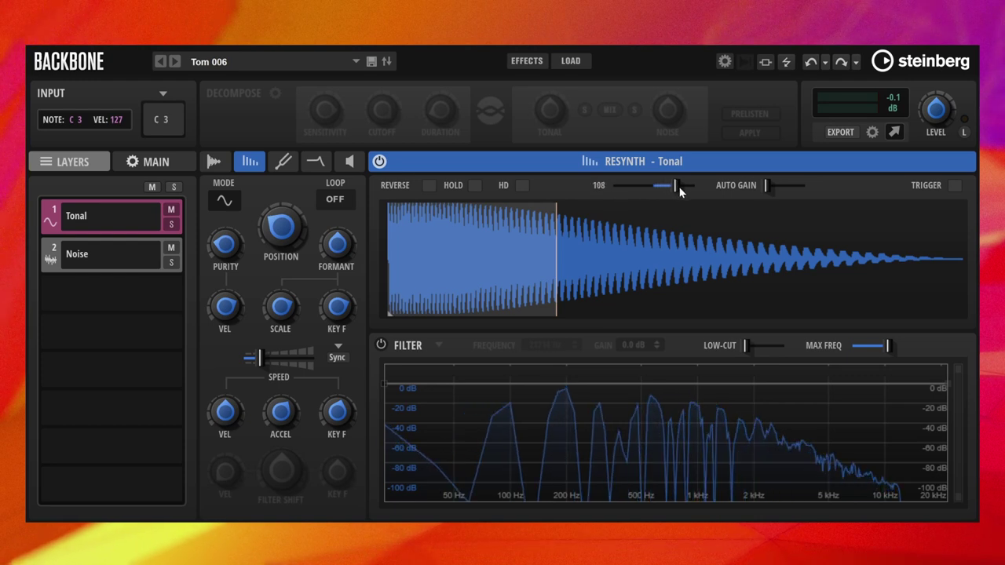
pyautogui.moveTo(342, 252); pyautogui.dragTo(339, 225)
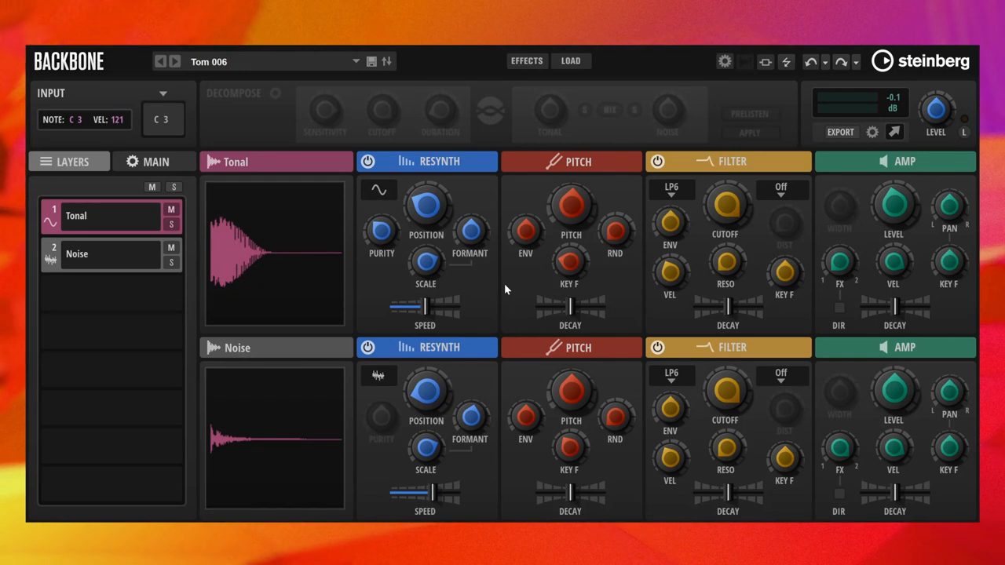
pyautogui.moveTo(571, 204)
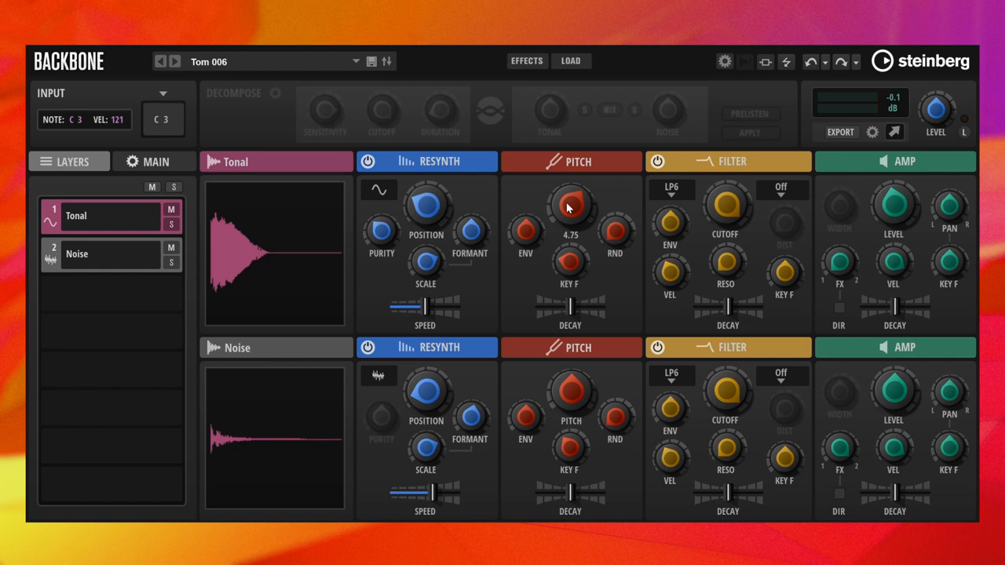
# - Reset Tonal pitch to zero and set its resynthesis speed to 100, heading into the Resynth editor
pyautogui.keyDown('ctrl'); pyautogui.click(565, 219); pyautogui.keyUp('ctrl')
pyautogui.moveTo(425, 306); pyautogui.dragTo(418, 312)
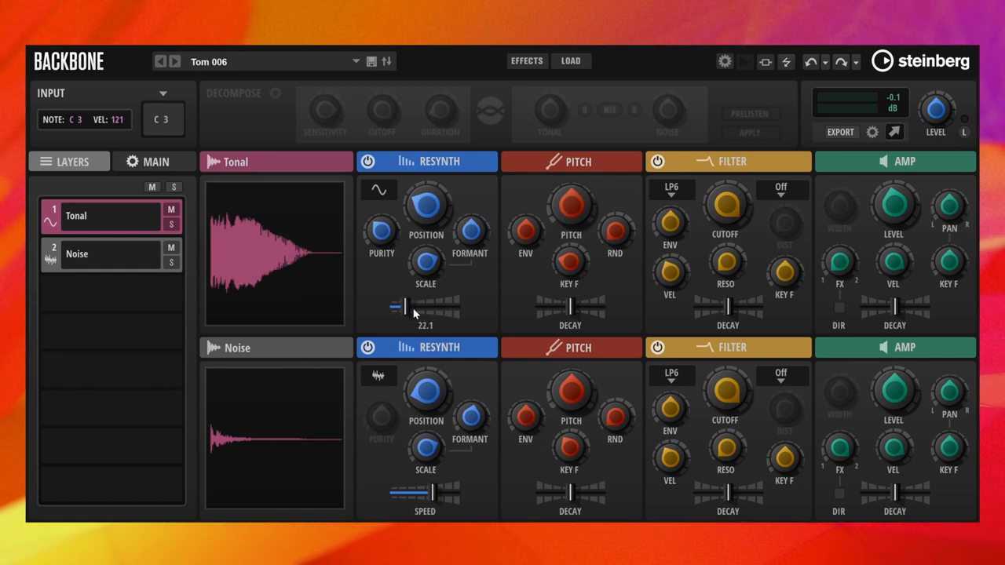
pyautogui.keyDown('ctrl'); pyautogui.click(422, 307); pyautogui.keyUp('ctrl')
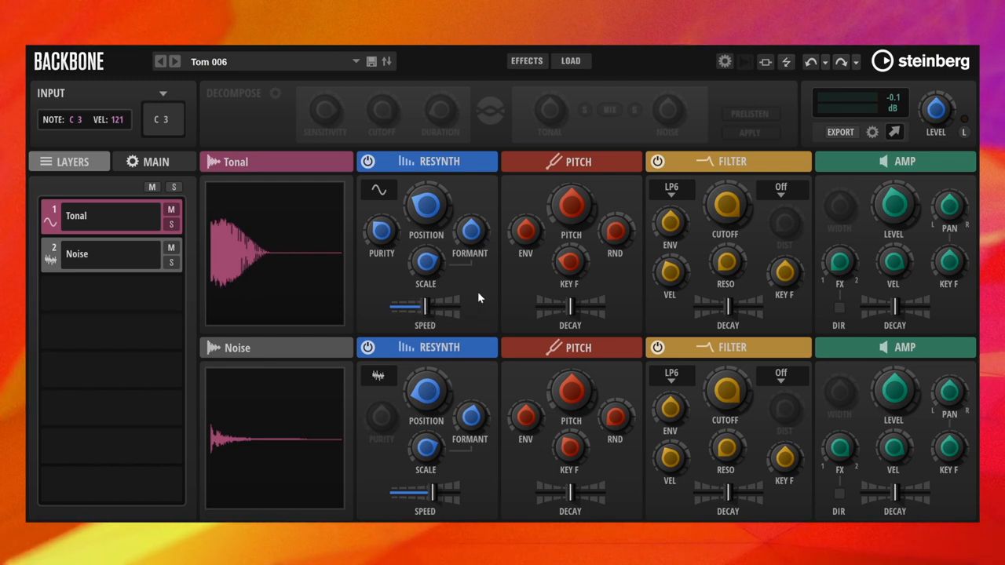
pyautogui.click(433, 165)
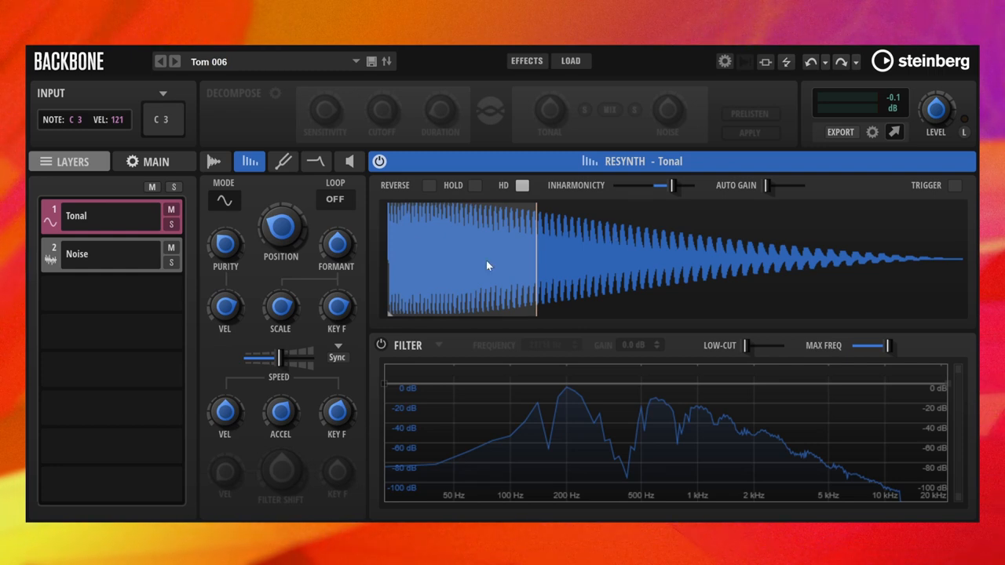
pyautogui.moveTo(225, 307)
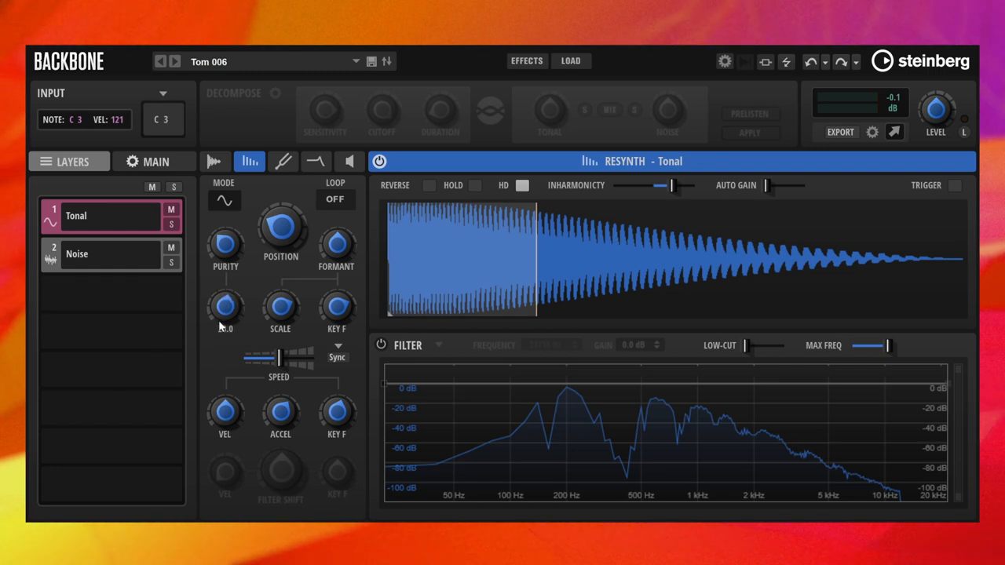
# - Raise the resynthesis value from 26 to 86 and switch on the resynthesis filter
pyautogui.moveTo(330, 338); pyautogui.dragTo(332, 320)
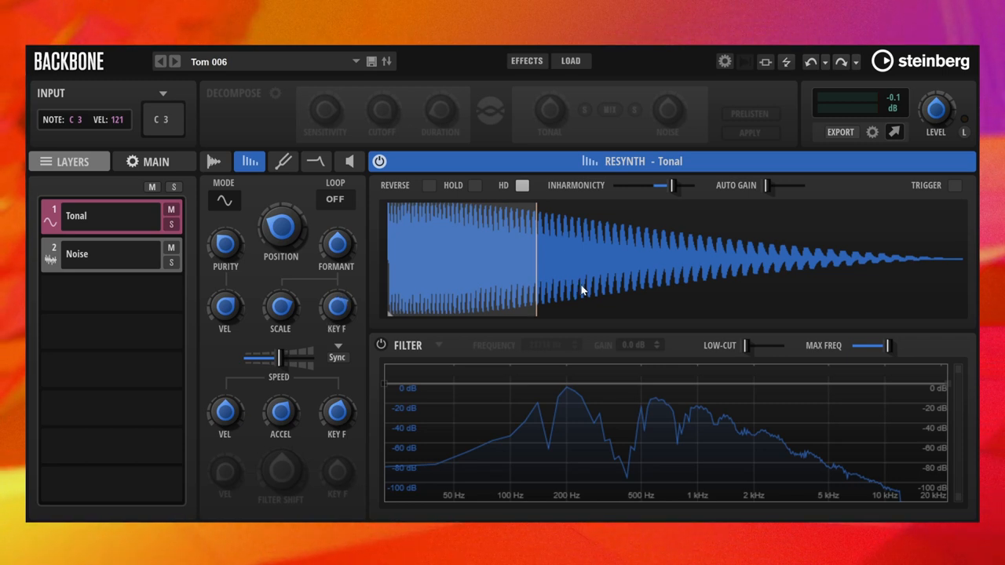
pyautogui.click(381, 344)
# - Shape the filter with a dip near 130 Hz, a peak near 381 Hz, a dip near 900 Hz and a point at 1497 Hz
pyautogui.moveTo(531, 384); pyautogui.dragTo(531, 406)
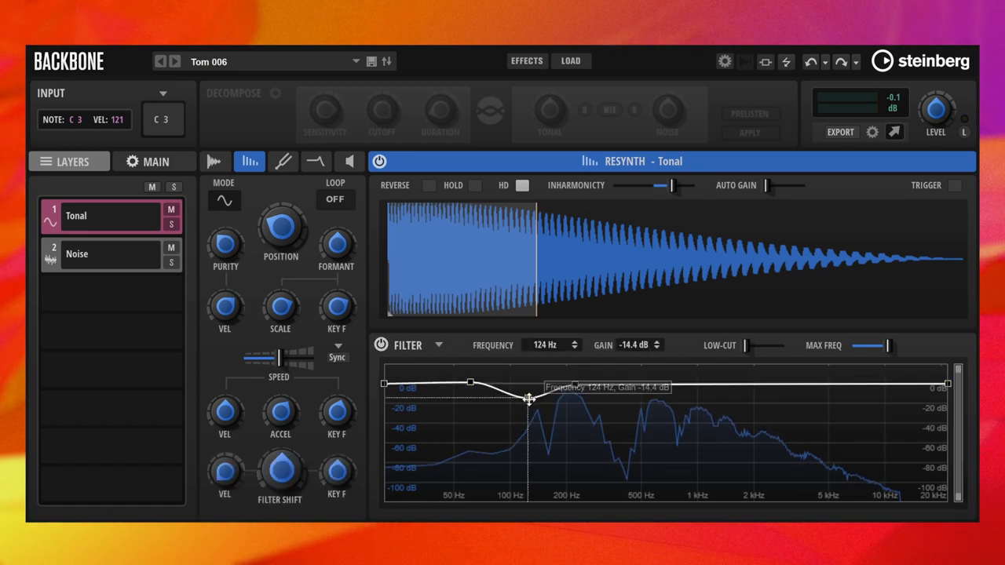
pyautogui.click(618, 385)
pyautogui.moveTo(619, 385); pyautogui.dragTo(614, 375)
pyautogui.click(680, 385)
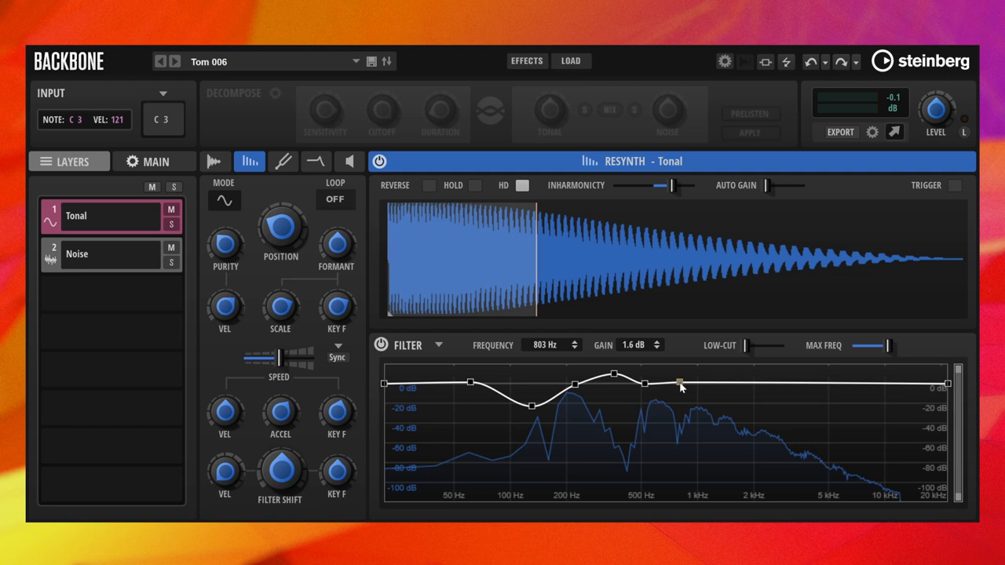
pyautogui.moveTo(679, 386)
pyautogui.mouseDown()
pyautogui.moveTo(690, 406)
pyautogui.moveTo(950, 382)
pyautogui.moveTo(946, 498)
pyautogui.mouseUp()
pyautogui.click(730, 385)
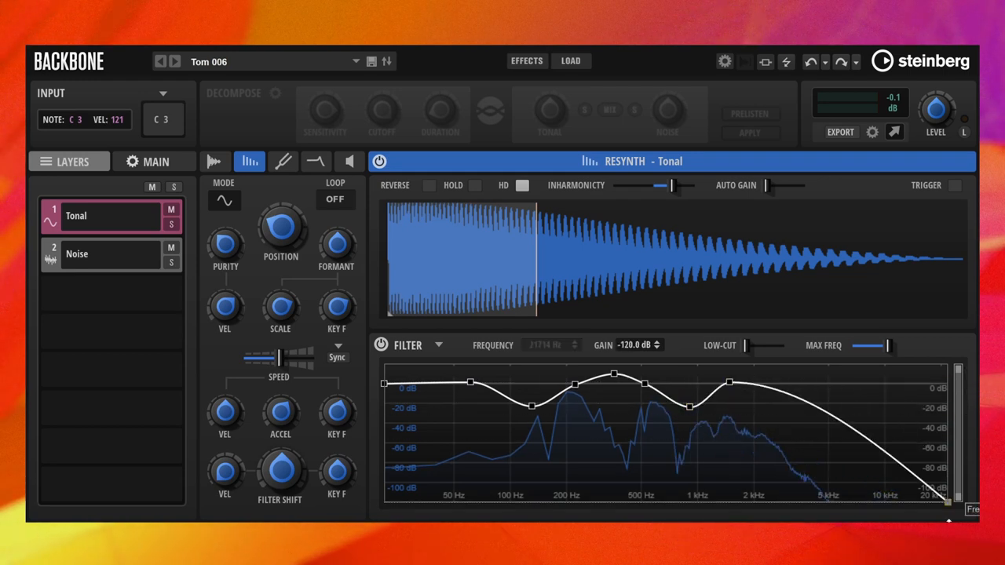
pyautogui.click(213, 161)
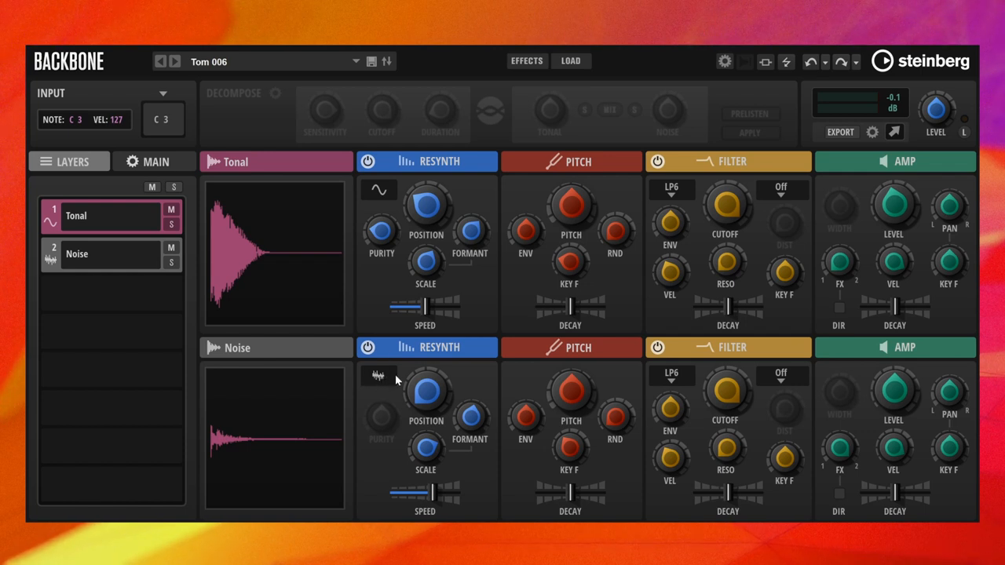
# - Try noise mode then revert to sine for Tonal resynthesis, and browse the Tonal and Noise Resynth editors
pyautogui.click(381, 190)
pyautogui.click(381, 191)
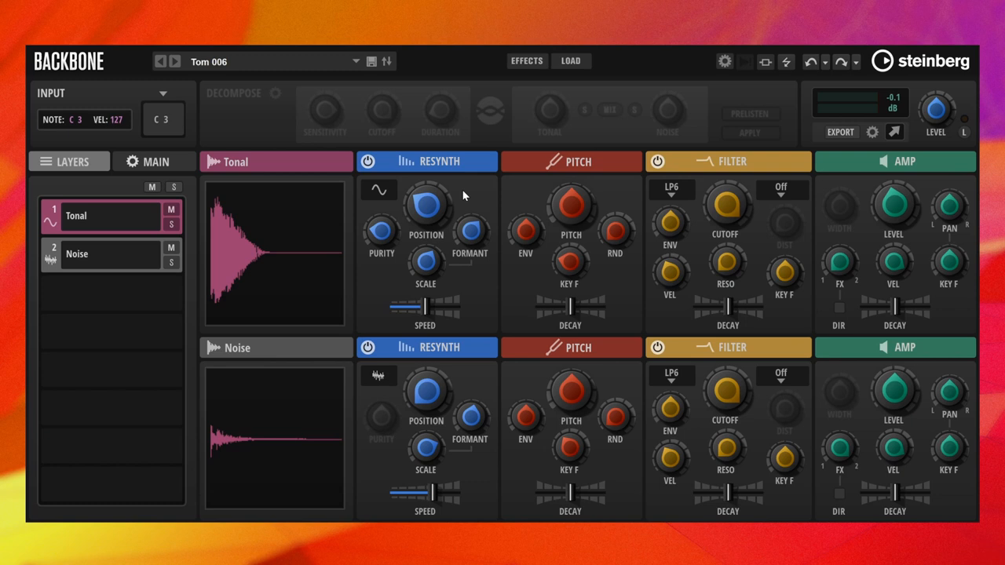
pyautogui.click(460, 169)
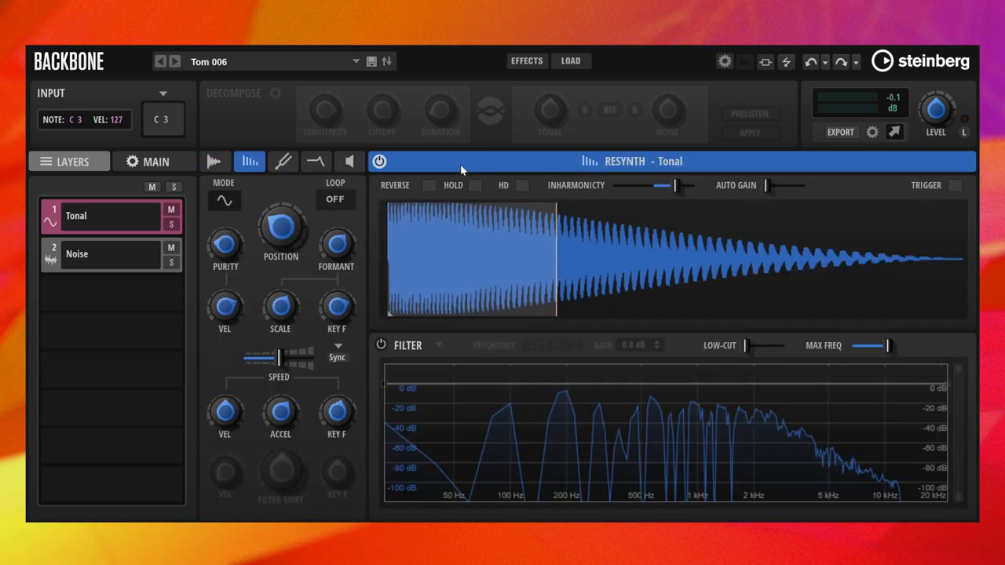
pyautogui.click(54, 265)
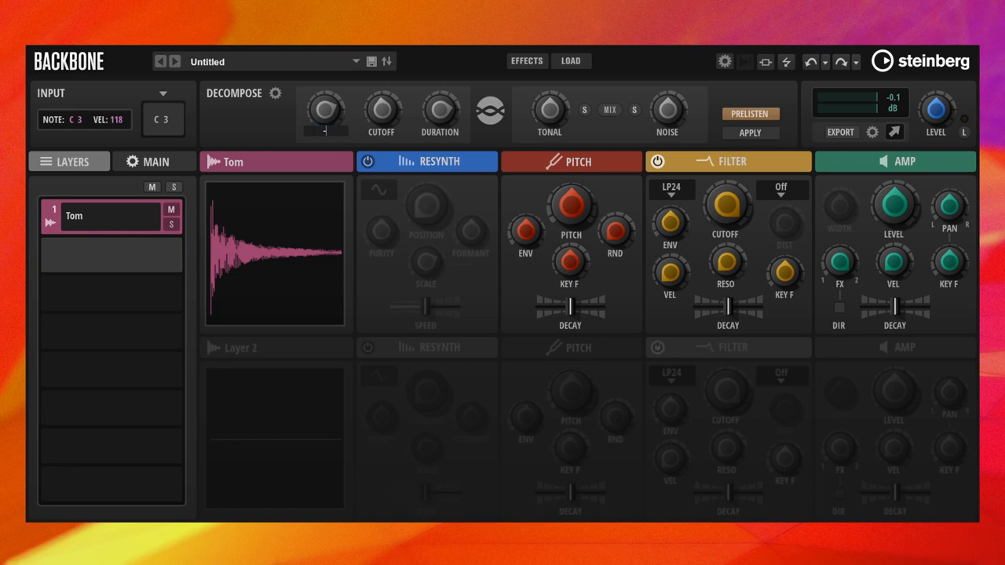
# - Prelisten the tonal and noise parts in solo, then apply Decompose to split the tom
pyautogui.click(584, 110)
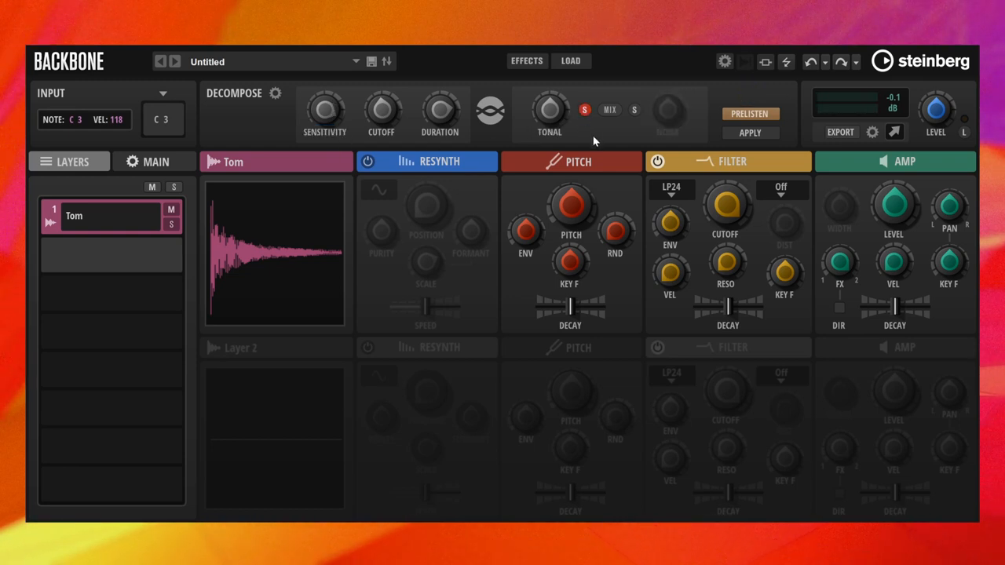
pyautogui.click(635, 110)
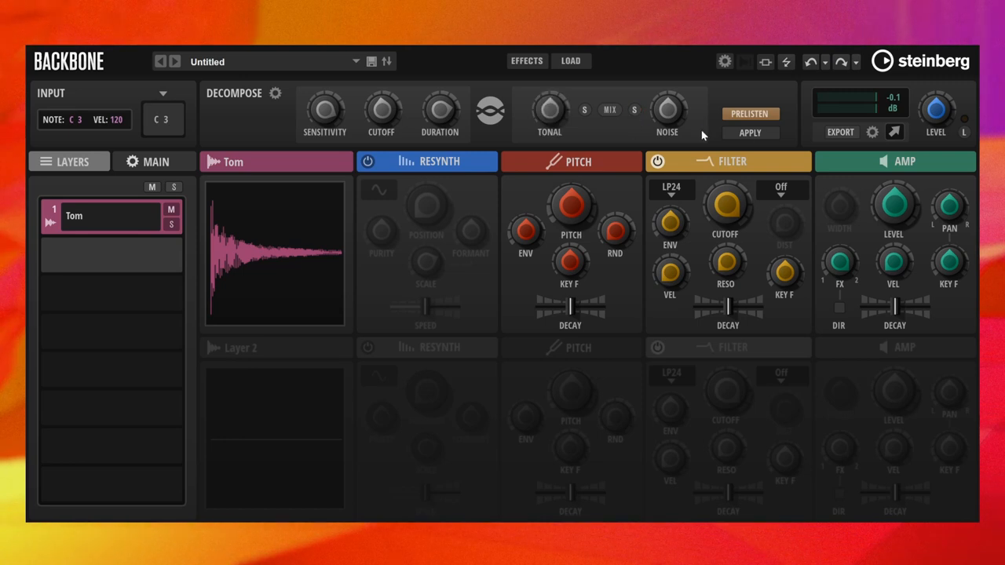
pyautogui.click(750, 132)
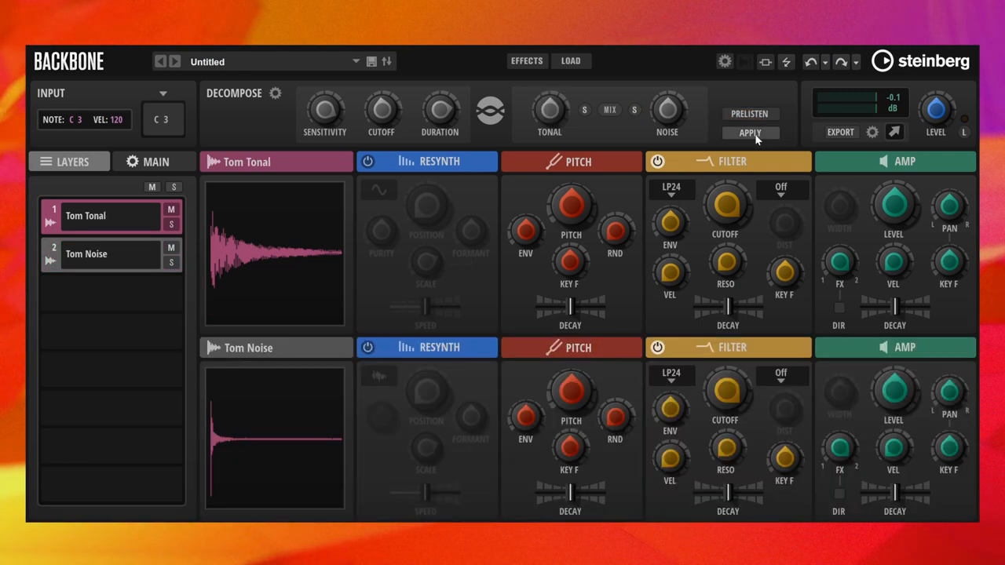
pyautogui.moveTo(110, 254)
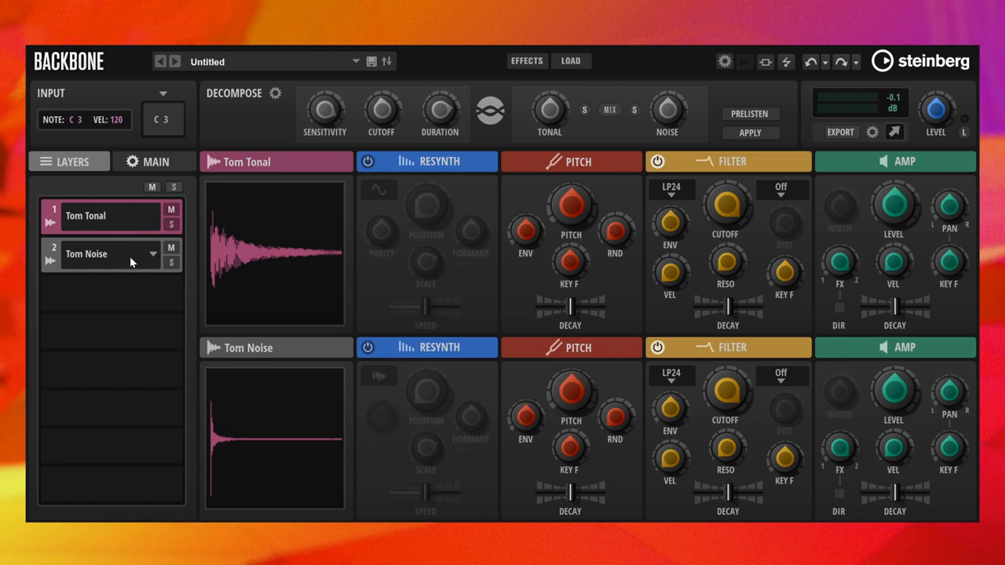
# - Run pitch analysis on Tom Tonal, copy the detected pitch to Root Key raised to A3, then select Tom Noise
pyautogui.click(244, 164)
pyautogui.click(215, 433)
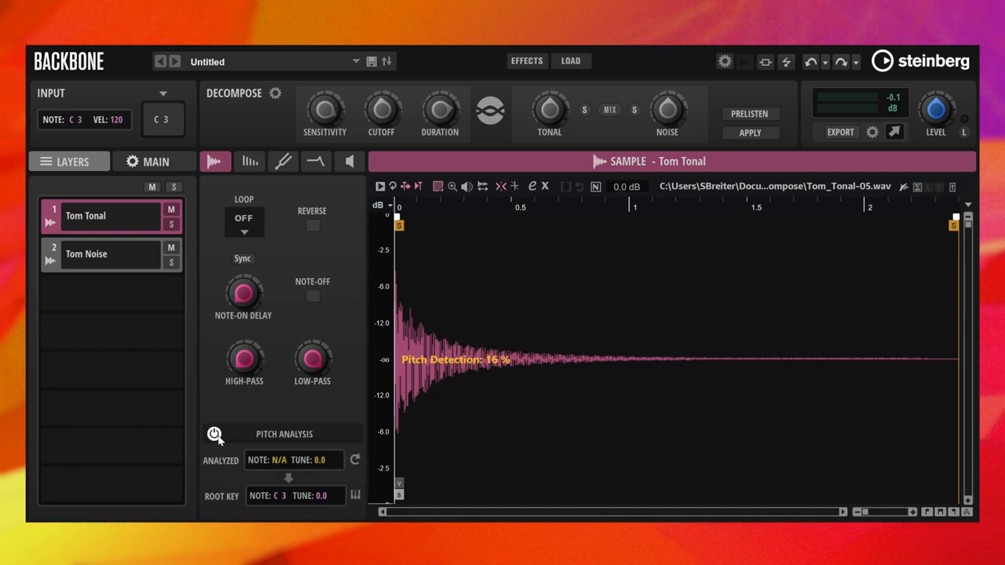
pyautogui.click(288, 477)
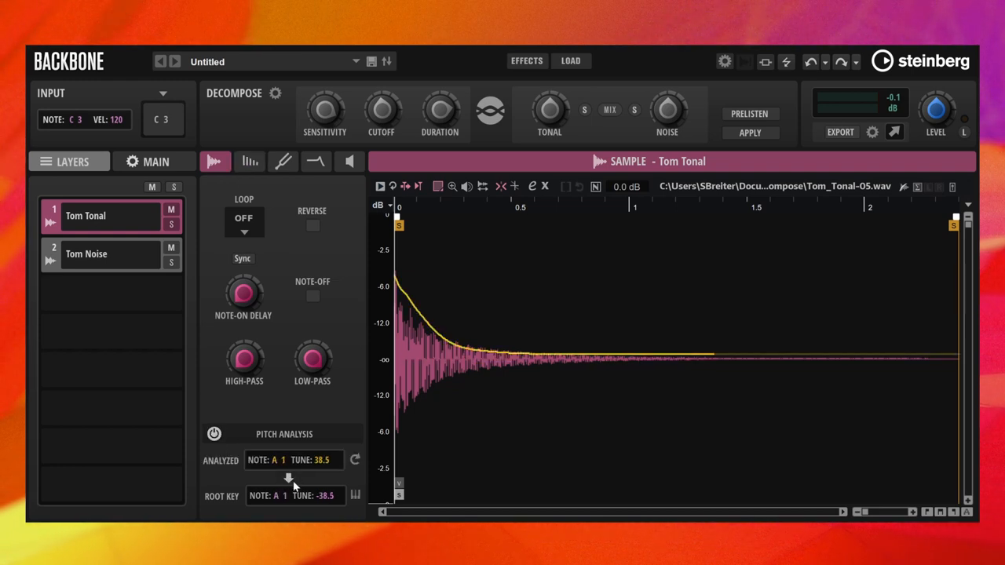
pyautogui.click(355, 496)
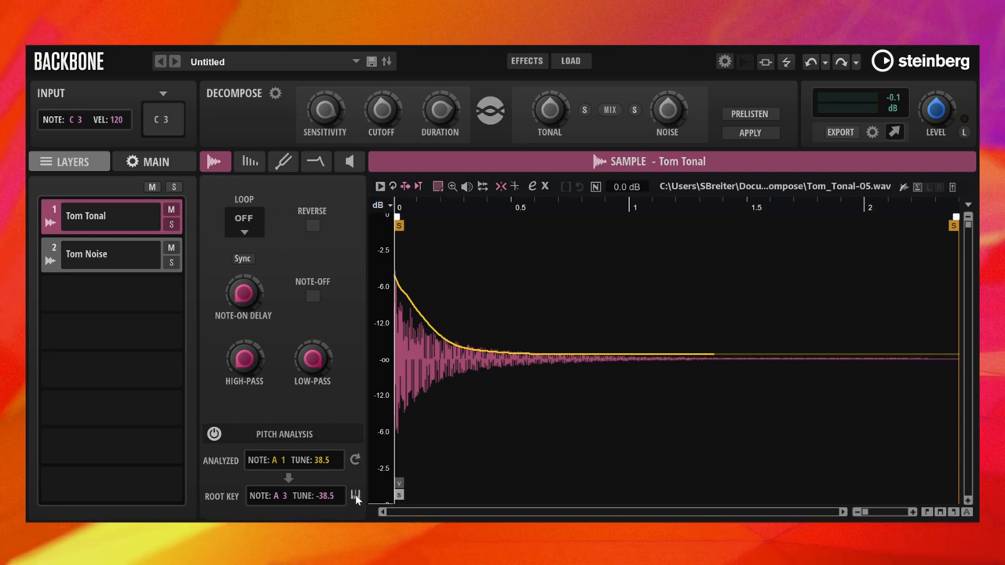
pyautogui.click(57, 260)
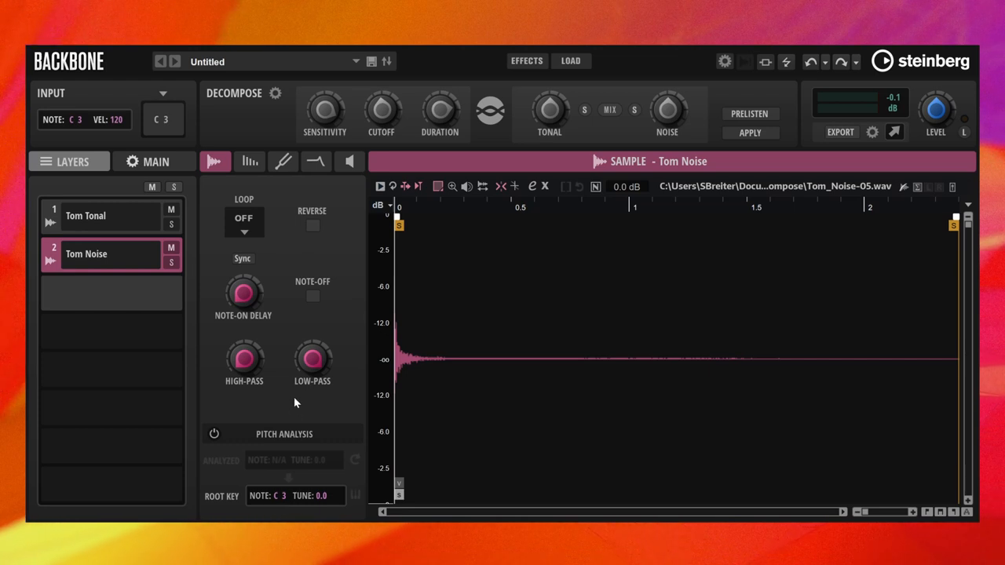
# - View the Tom Noise pitch envelope page
pyautogui.click(285, 164)
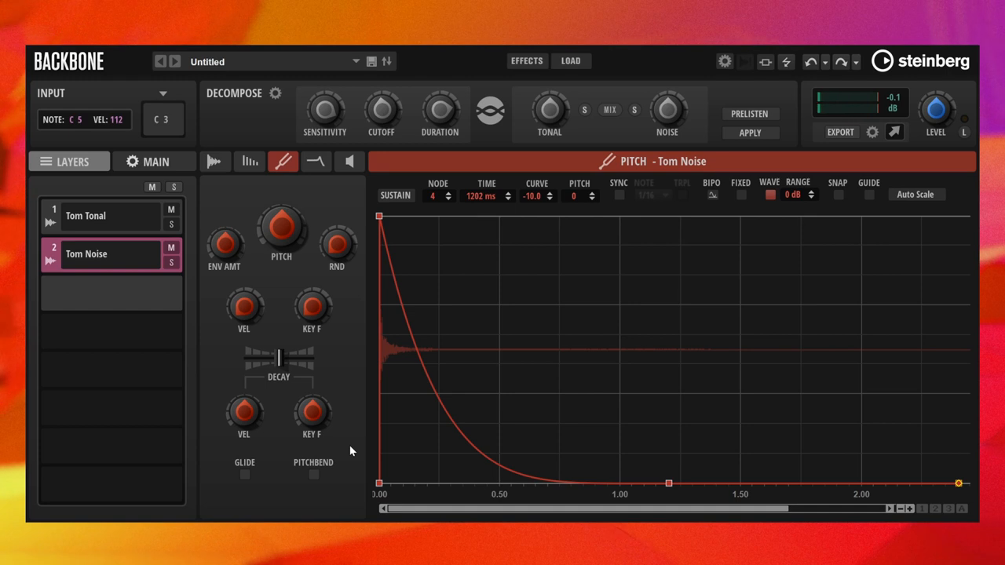
# - From the overview select Tom Tonal, enable its resynthesis and enter its Resynth editor
pyautogui.click(492, 164)
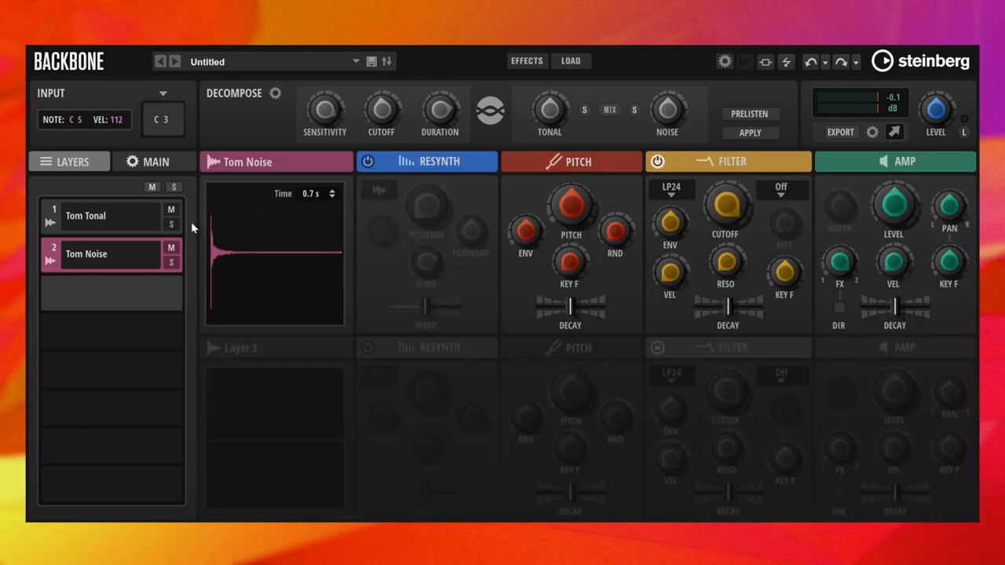
pyautogui.click(127, 221)
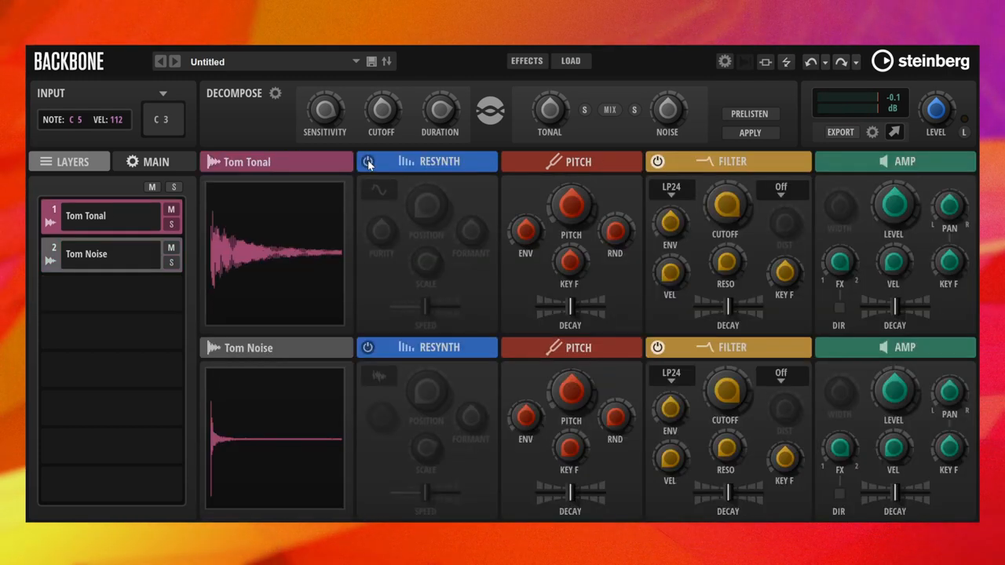
pyautogui.click(368, 162)
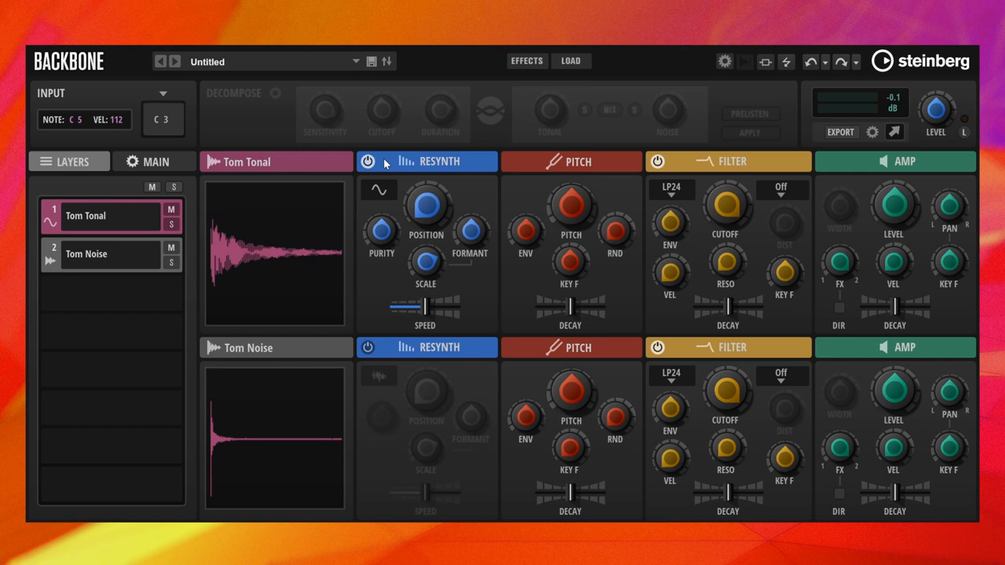
pyautogui.click(417, 164)
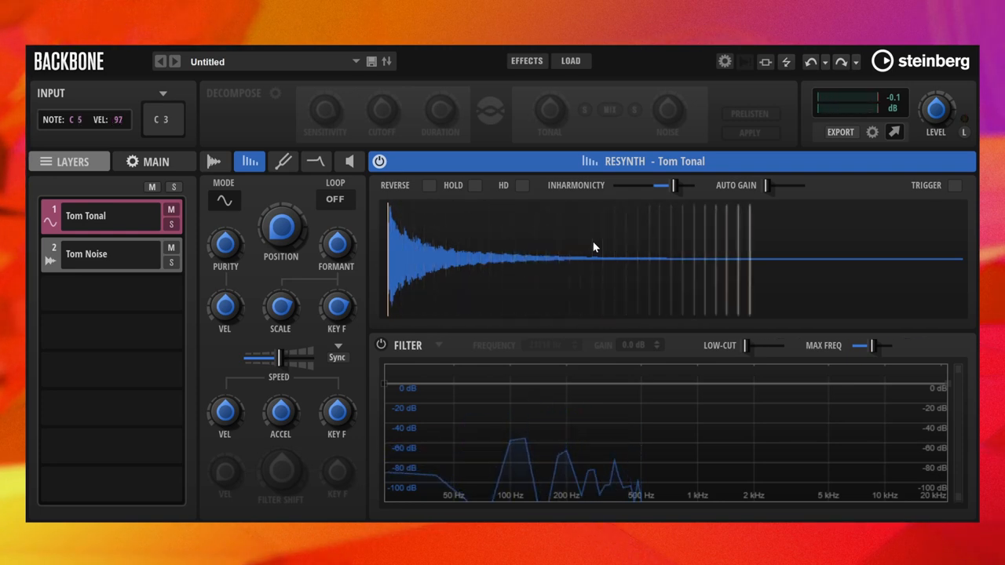
# - Enable HD resynthesis for Tom Tonal and trigger the note to audition it
pyautogui.click(525, 191)
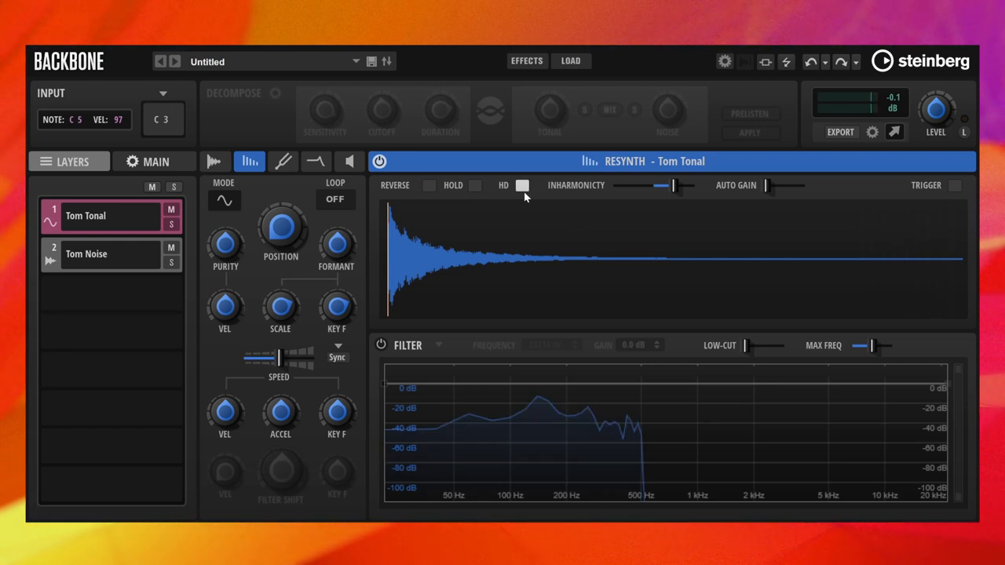
pyautogui.click(528, 213)
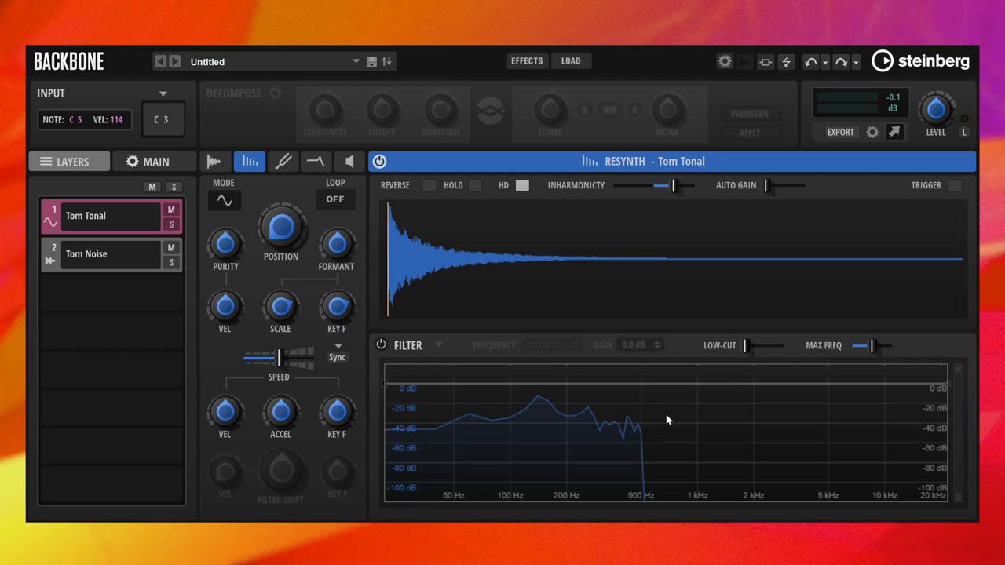
# - Enable the resynth filter, add a node at 435 Hz and pull the top end down to -120 dB
pyautogui.click(383, 347)
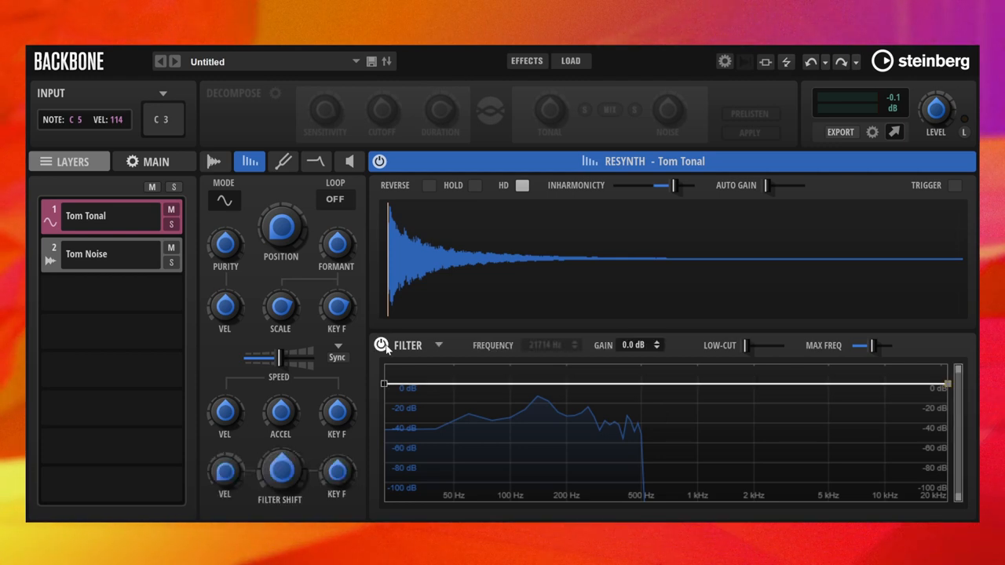
pyautogui.click(630, 386)
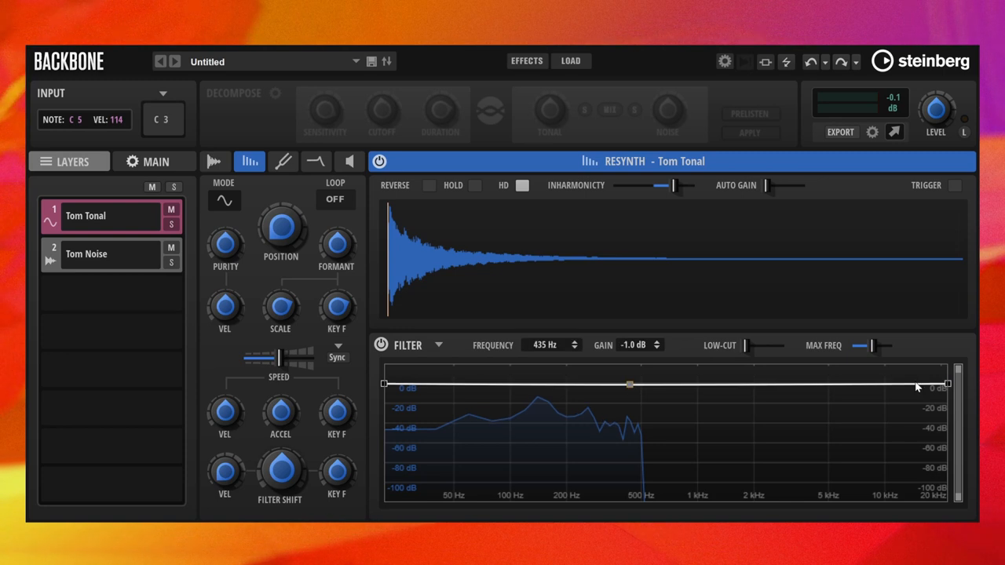
pyautogui.moveTo(948, 387); pyautogui.dragTo(949, 503)
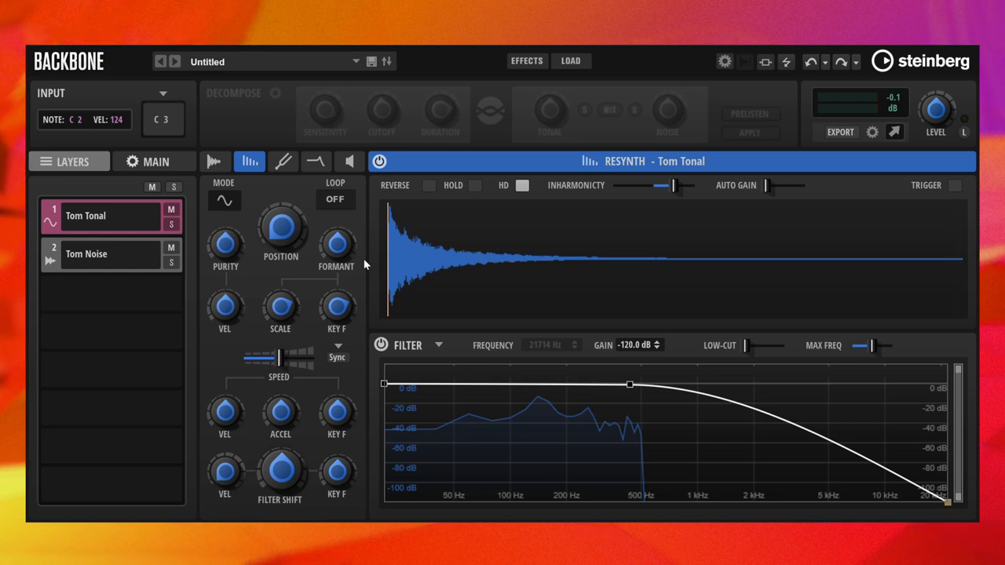
# - Set the Tom Tonal formant key follow to 0
pyautogui.doubleClick(337, 328)
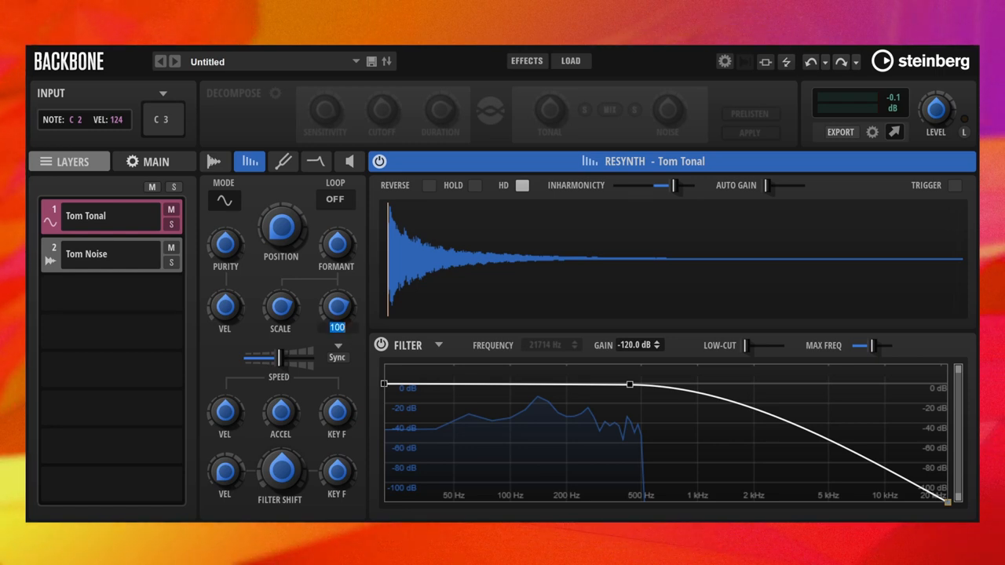
pyautogui.write('0')
pyautogui.press('Return')
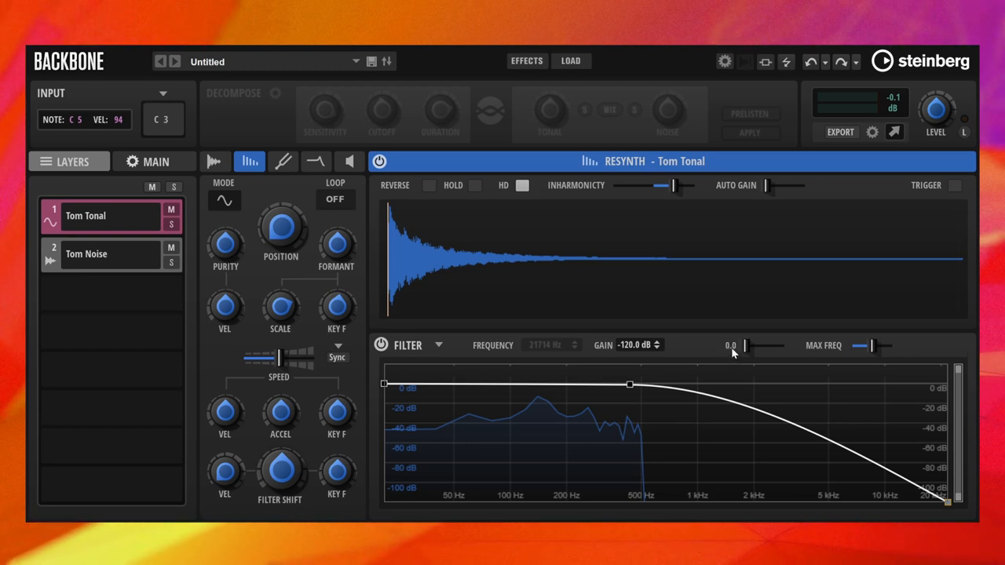
# - Set the Tom Tonal low-cut to 10, then re-edit it to 5
pyautogui.doubleClick(731, 350)
pyautogui.write('10')
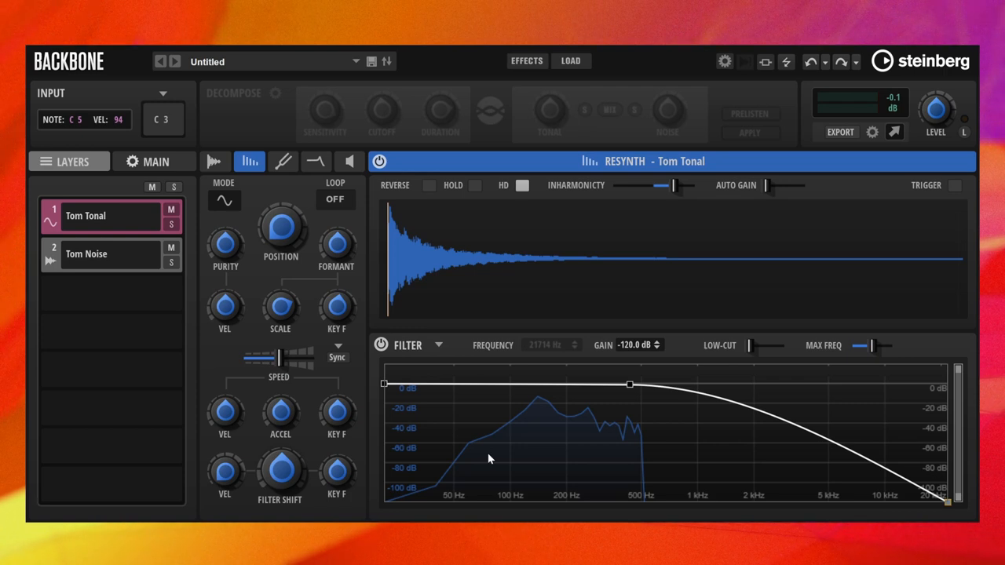
pyautogui.click(717, 348)
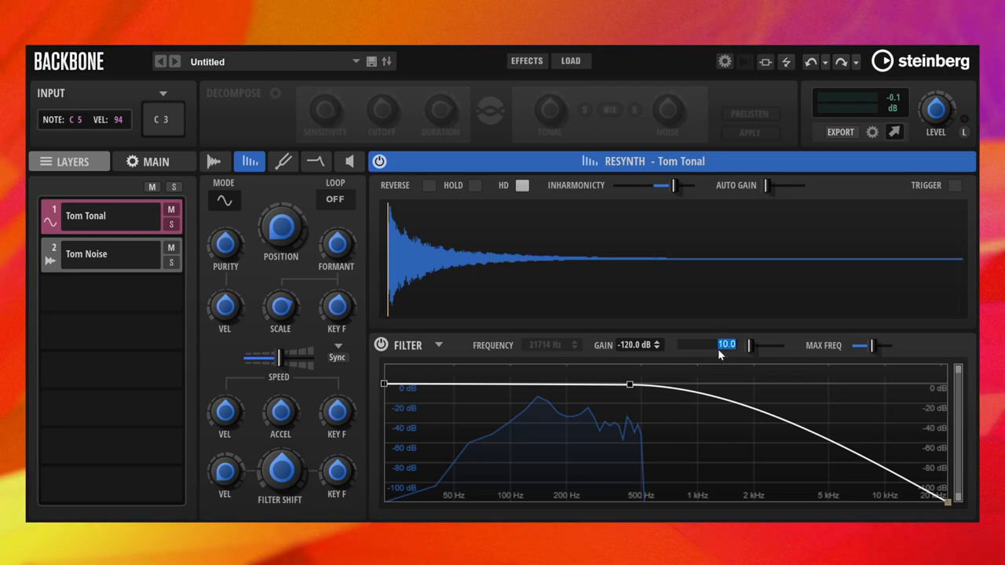
pyautogui.write('5')
pyautogui.press('Return')
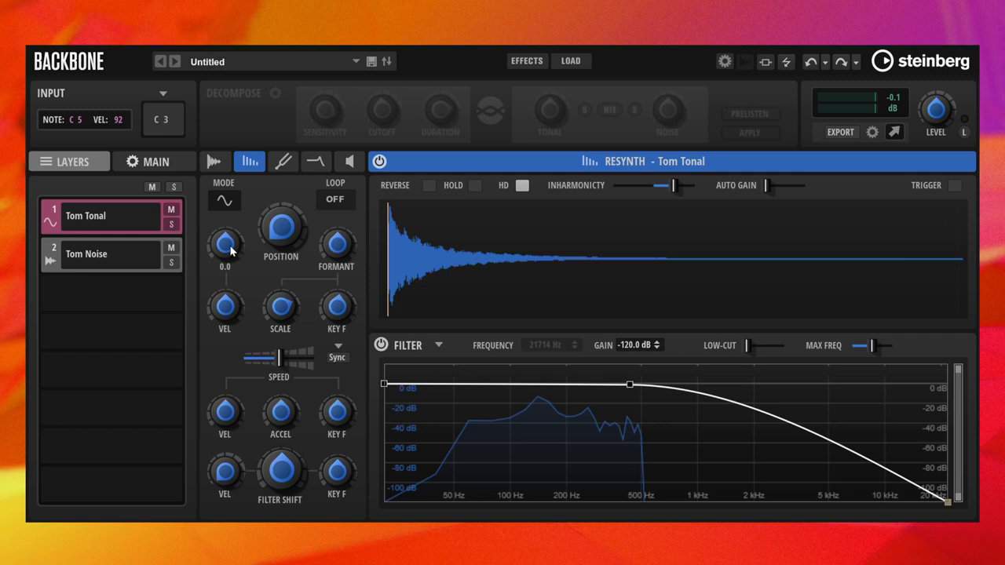
# - Raise the Tom Tonal purity to 59
pyautogui.moveTo(226, 250)
pyautogui.mouseDown()
pyautogui.moveTo(221, 303)
pyautogui.moveTo(224, 245)
pyautogui.mouseUp()
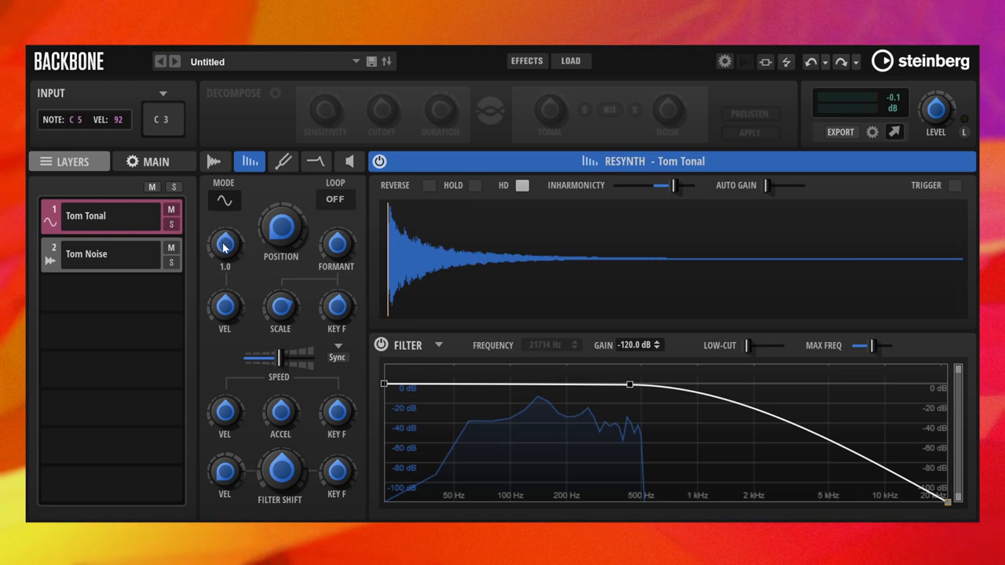
pyautogui.moveTo(225, 247)
pyautogui.mouseDown()
pyautogui.moveTo(229, 204)
pyautogui.moveTo(222, 303)
pyautogui.moveTo(225, 250)
pyautogui.mouseUp()
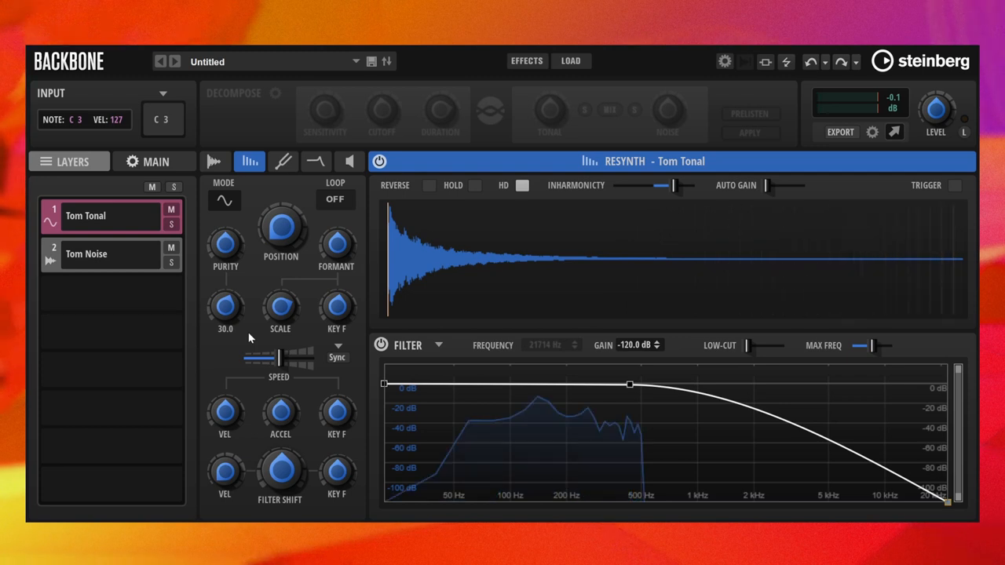
pyautogui.moveTo(663, 185)
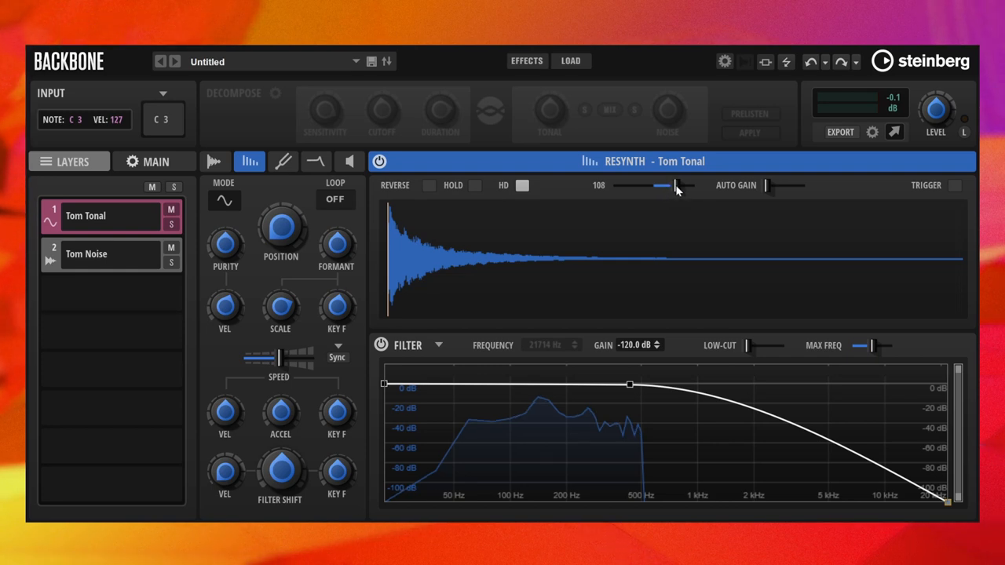
# - Sweep the inharmonicity upward, then reset it to its original value
pyautogui.moveTo(674, 189)
pyautogui.mouseDown()
pyautogui.moveTo(694, 188)
pyautogui.moveTo(617, 187)
pyautogui.mouseUp()
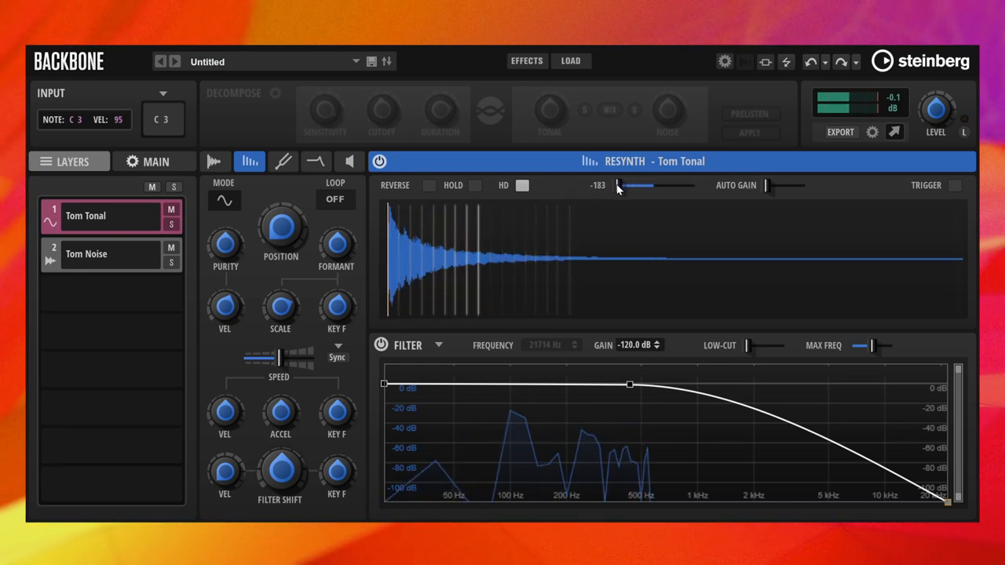
pyautogui.keyDown('ctrl'); pyautogui.click(618, 186); pyautogui.keyUp('ctrl')
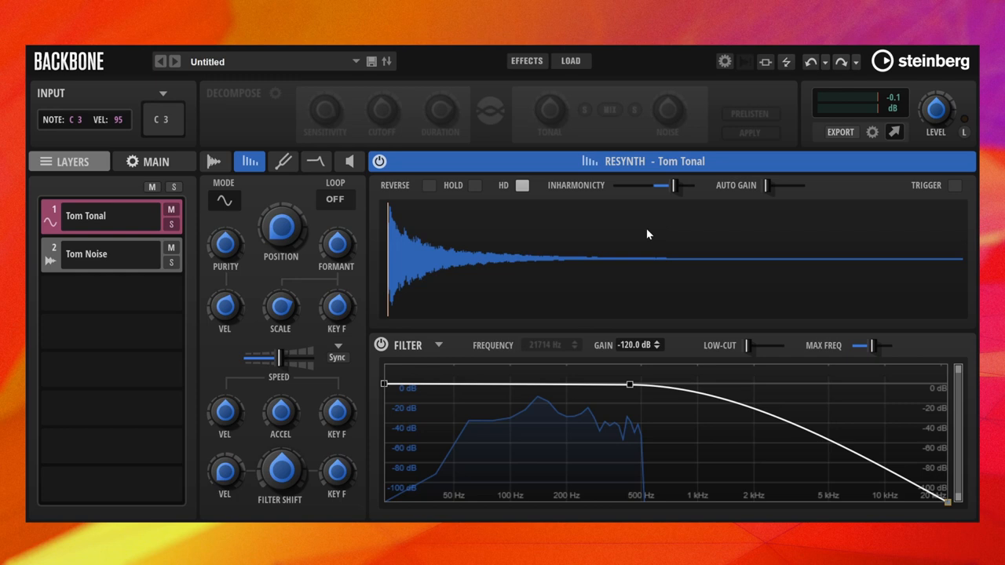
# - Enable resynthesis on Tom Noise, move its position to 2.0 and solo the layer
pyautogui.click(73, 260)
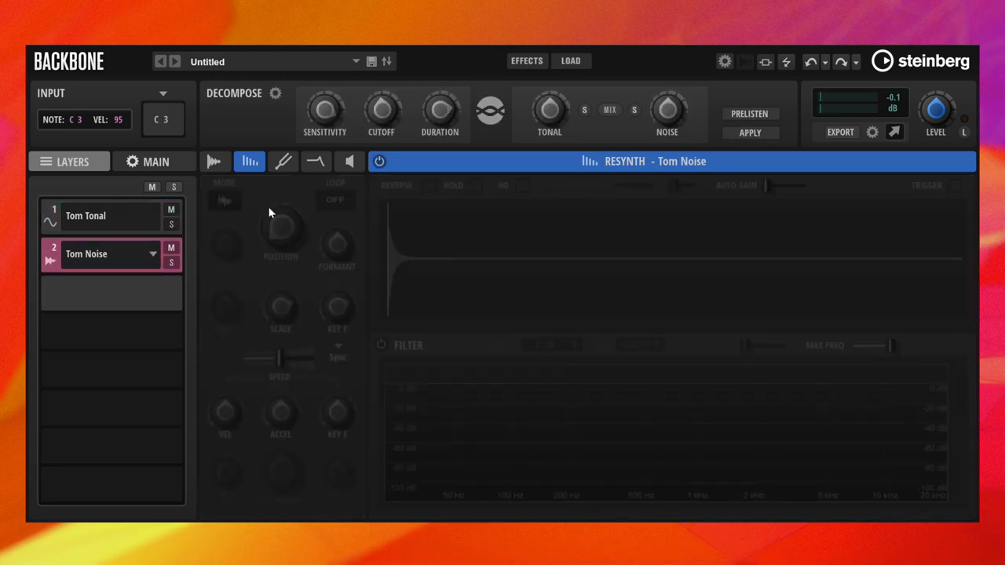
pyautogui.click(379, 161)
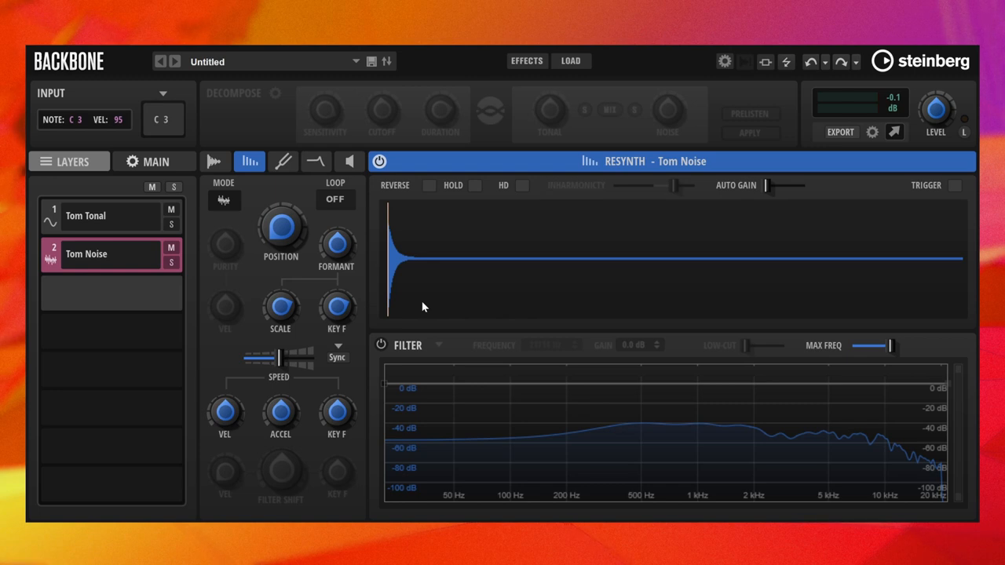
pyautogui.moveTo(281, 235); pyautogui.dragTo(283, 231)
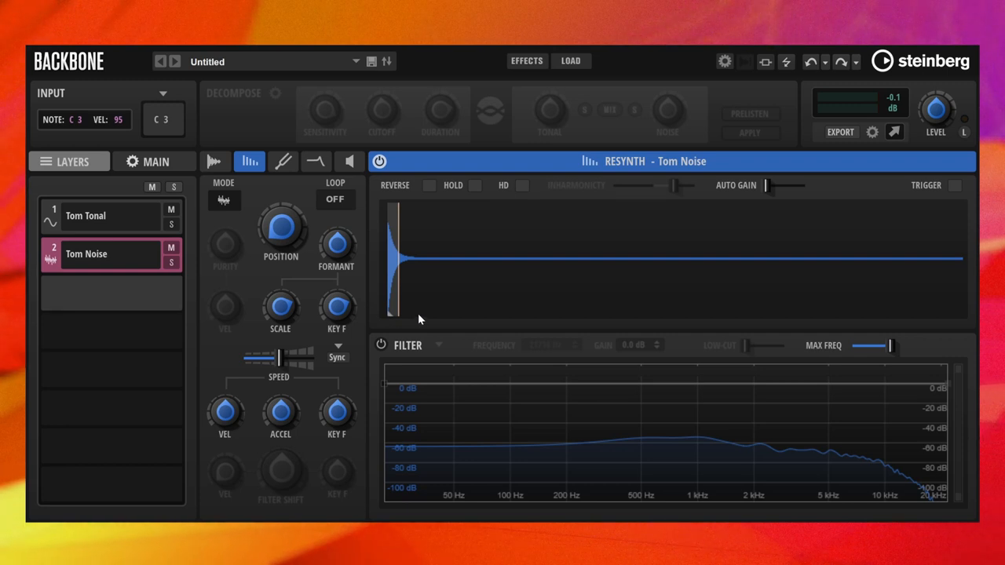
pyautogui.click(178, 263)
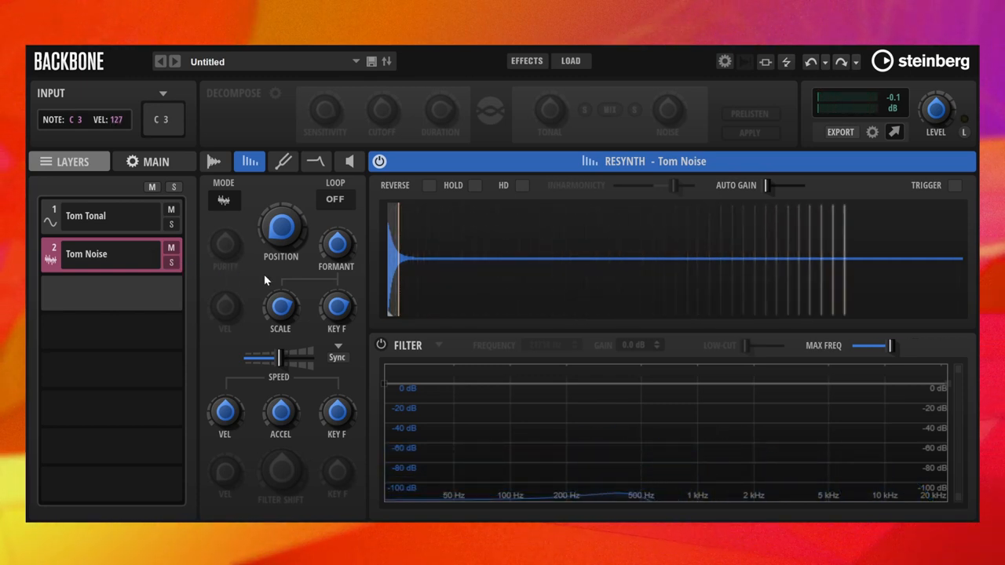
# - In the layer overview, set Tom Tonal resynth speed to 51.4 and Tom Noise to 193
pyautogui.click(442, 162)
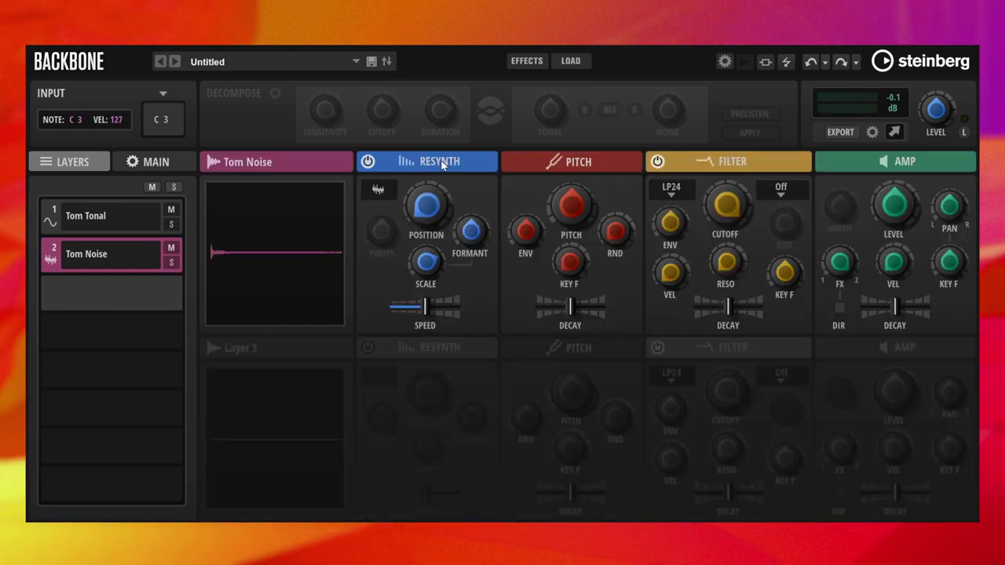
pyautogui.click(124, 214)
pyautogui.moveTo(422, 312); pyautogui.dragTo(416, 312)
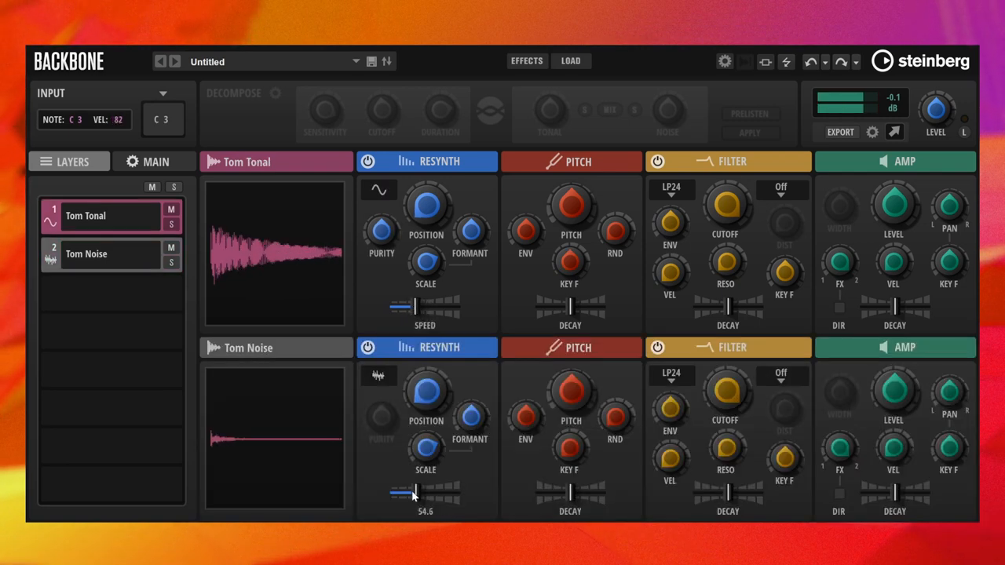
pyautogui.moveTo(409, 496); pyautogui.dragTo(431, 495)
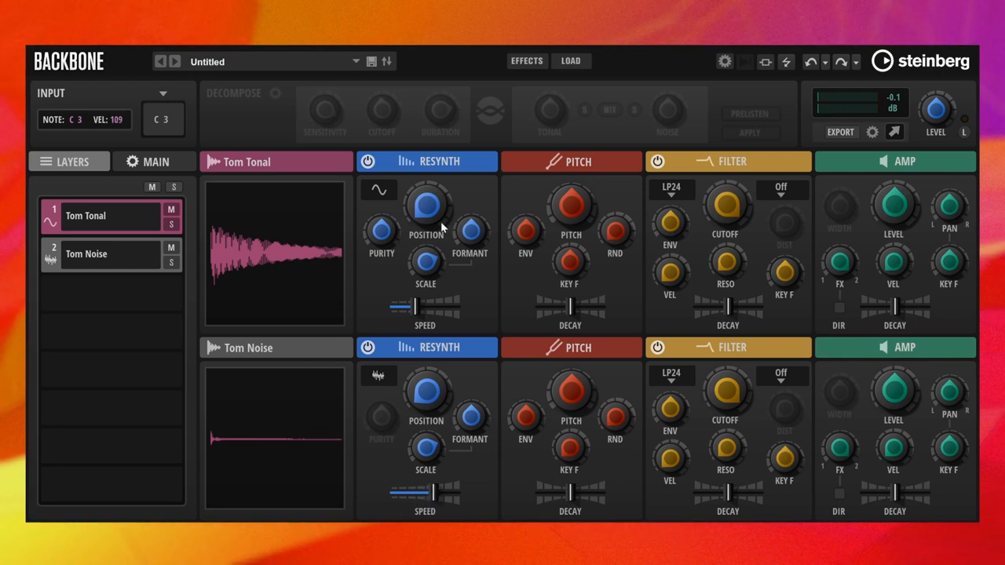
# - On Tom Tonal's resynth page, raise acceleration to 11 and reset filter shift to 0
pyautogui.click(446, 162)
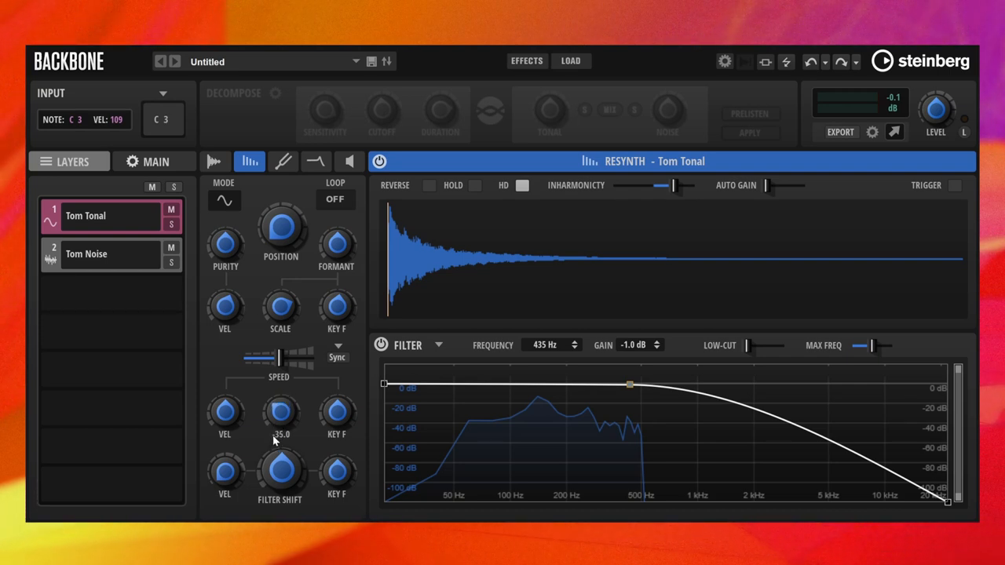
pyautogui.moveTo(274, 441)
pyautogui.mouseDown()
pyautogui.moveTo(280, 409)
pyautogui.moveTo(283, 424)
pyautogui.moveTo(260, 450)
pyautogui.mouseUp()
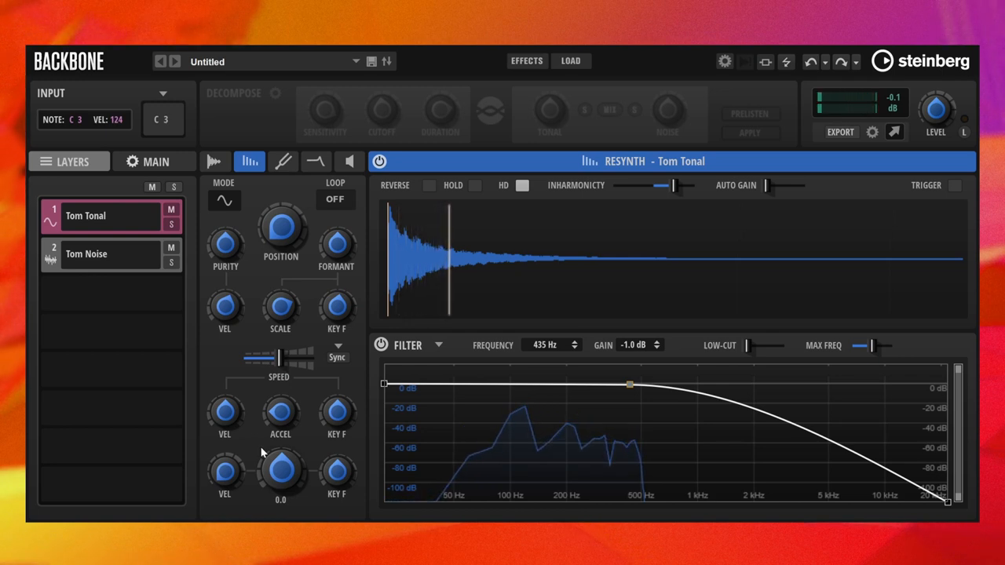
pyautogui.keyDown('ctrl'); pyautogui.click(286, 418); pyautogui.keyUp('ctrl')
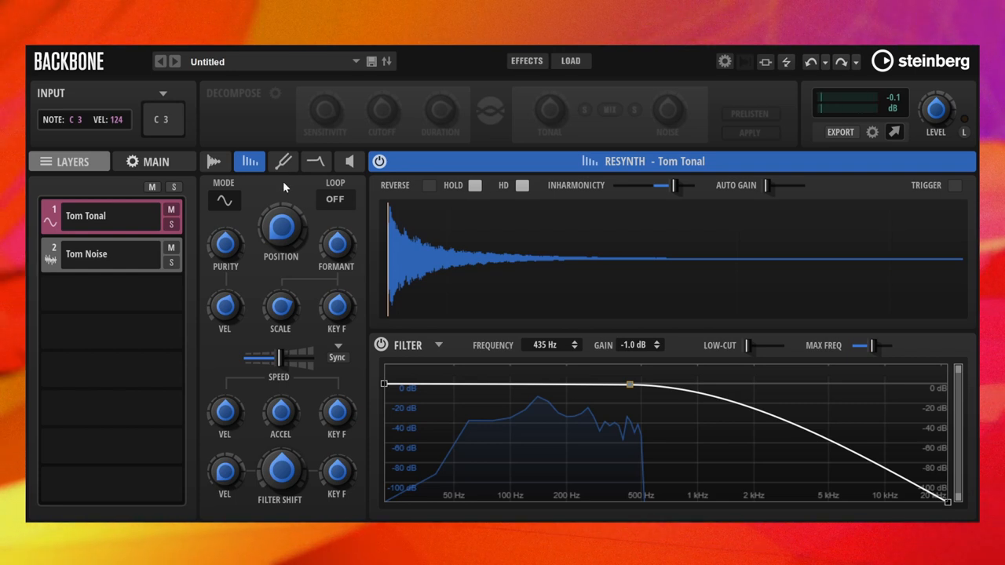
# - Move the Tom Tonal sample end marker much earlier to shorten the sample
pyautogui.click(214, 161)
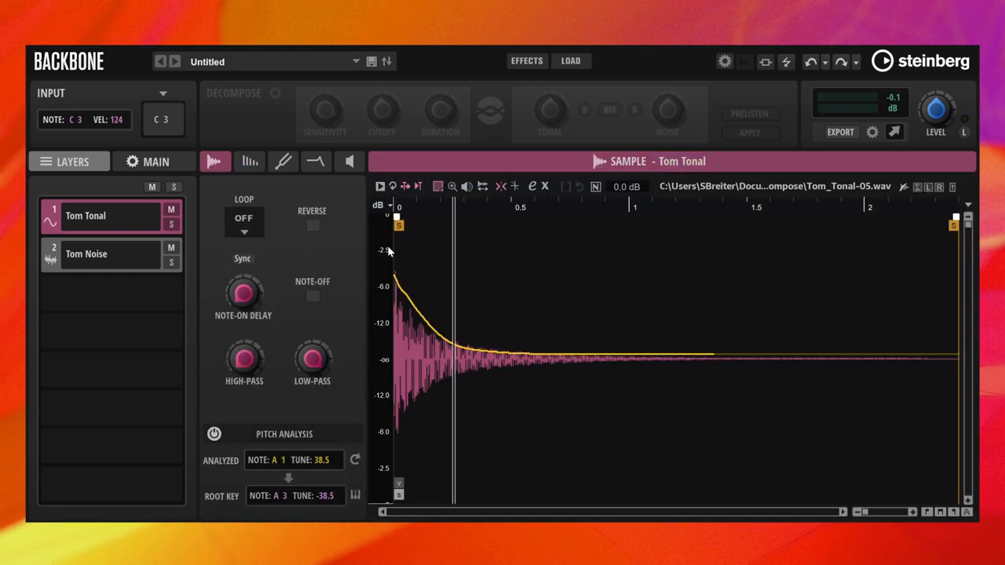
pyautogui.moveTo(953, 225)
pyautogui.mouseDown()
pyautogui.moveTo(835, 236)
pyautogui.moveTo(429, 228)
pyautogui.mouseUp()
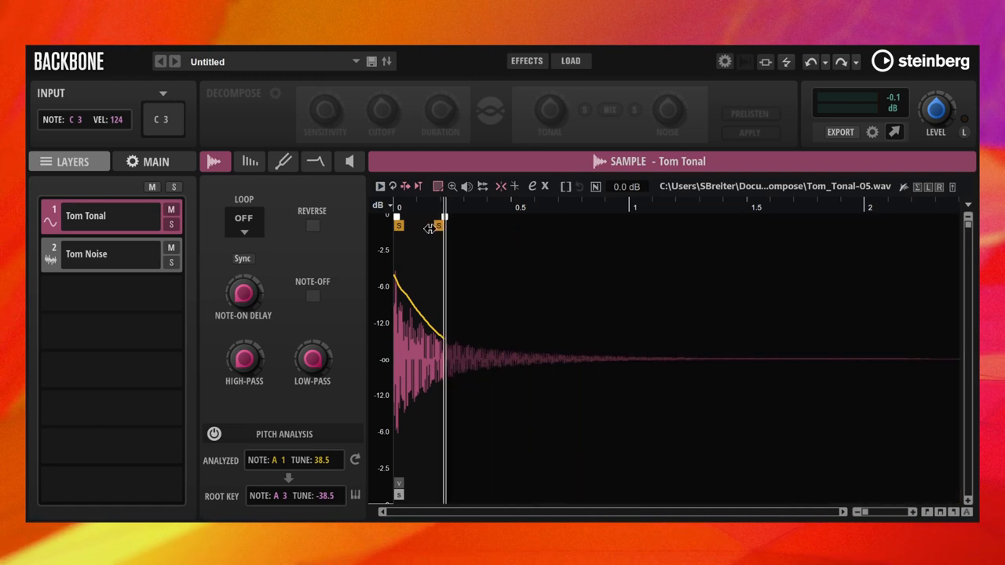
# - Shape the Tom Tonal amp envelope into a concave decay from about 279 ms to 0.83 s
pyautogui.click(350, 163)
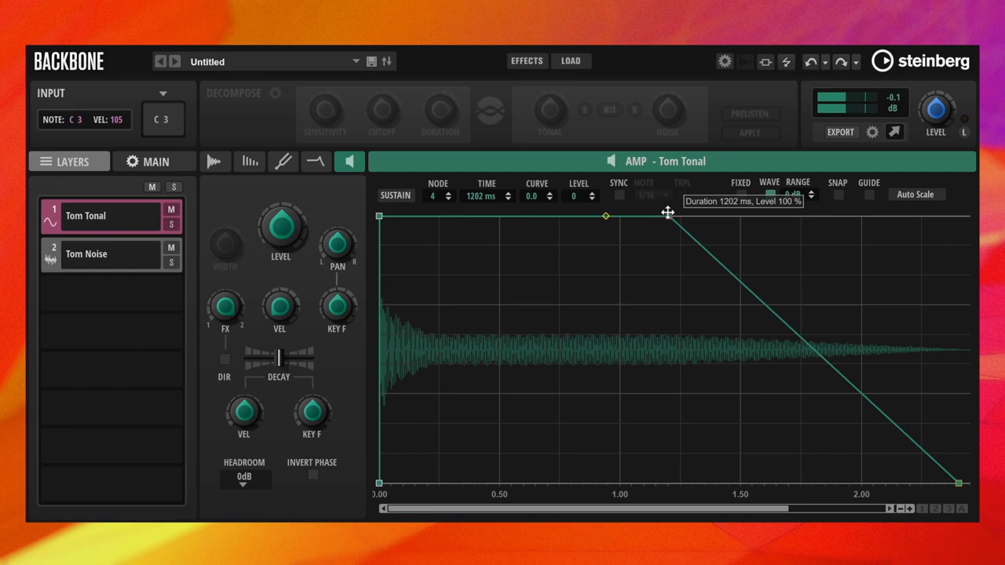
pyautogui.moveTo(667, 213); pyautogui.dragTo(445, 216)
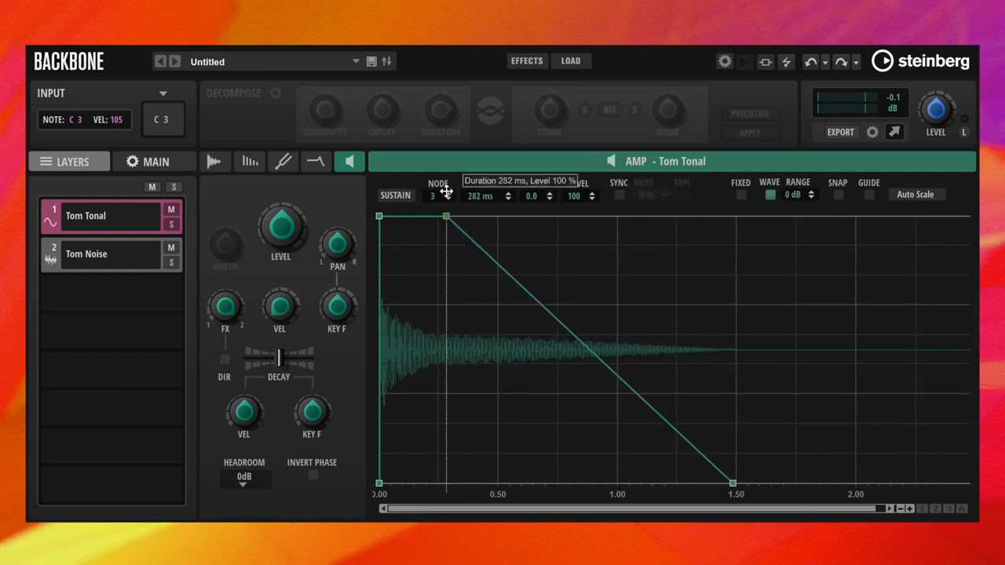
pyautogui.moveTo(555, 314); pyautogui.dragTo(550, 335)
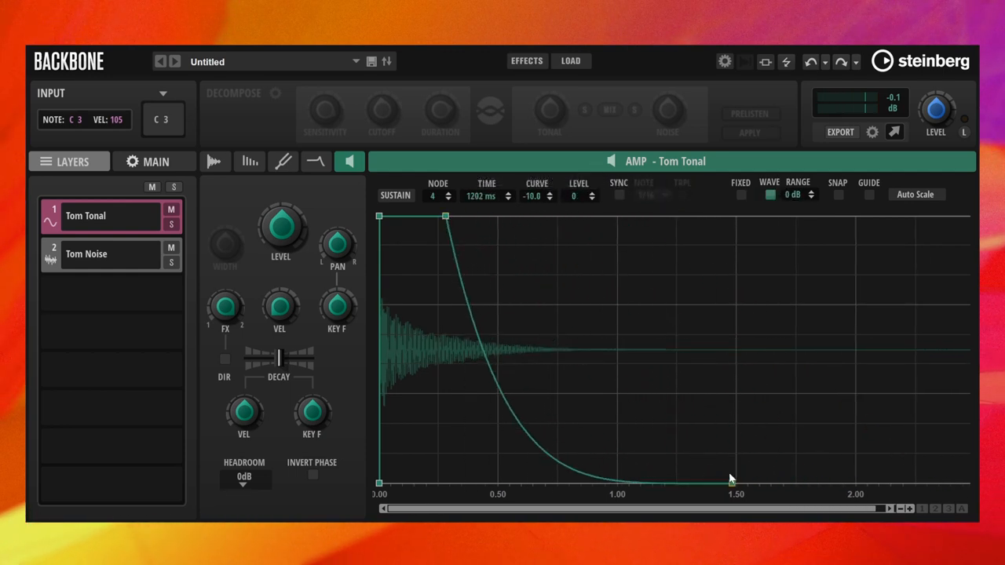
pyautogui.moveTo(732, 483); pyautogui.dragTo(578, 483)
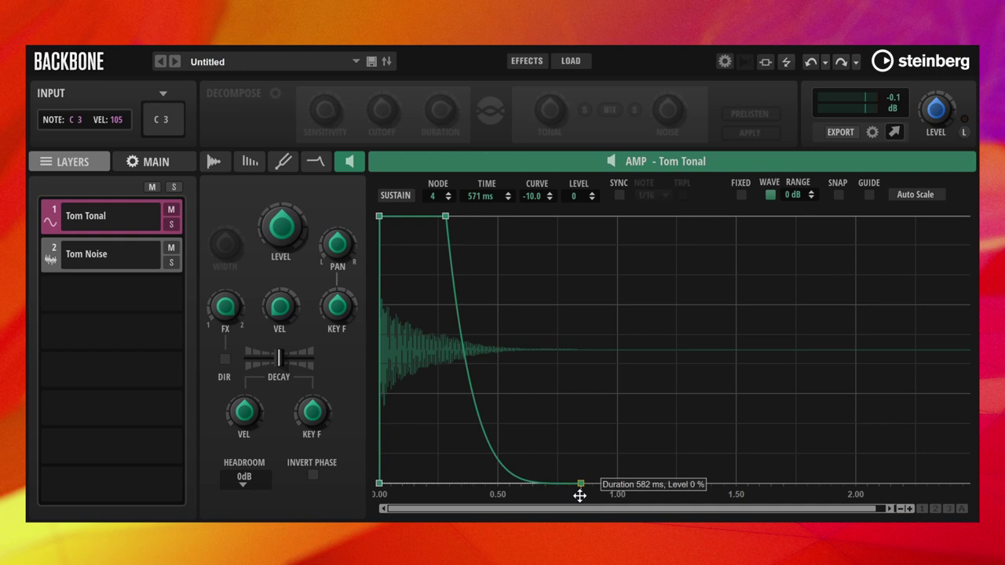
pyautogui.click(664, 162)
# - Set the Tom Noise amp velocity sensitivity to 100
pyautogui.moveTo(899, 279); pyautogui.dragTo(898, 236)
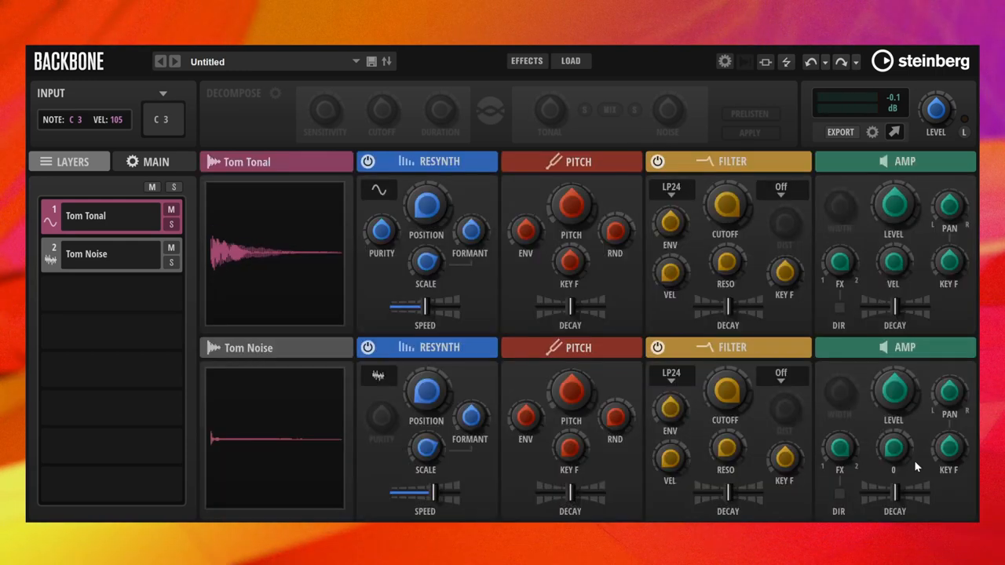